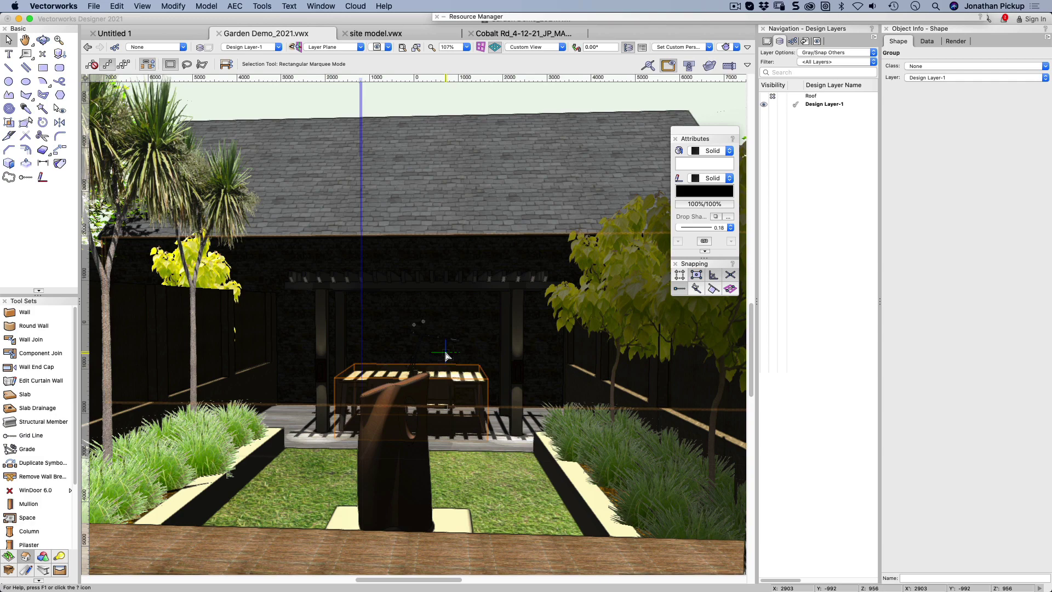
- Enter the table-and-chairs group, set the view to Wireframe rendering, and exit the group
key("super+bracketleft")
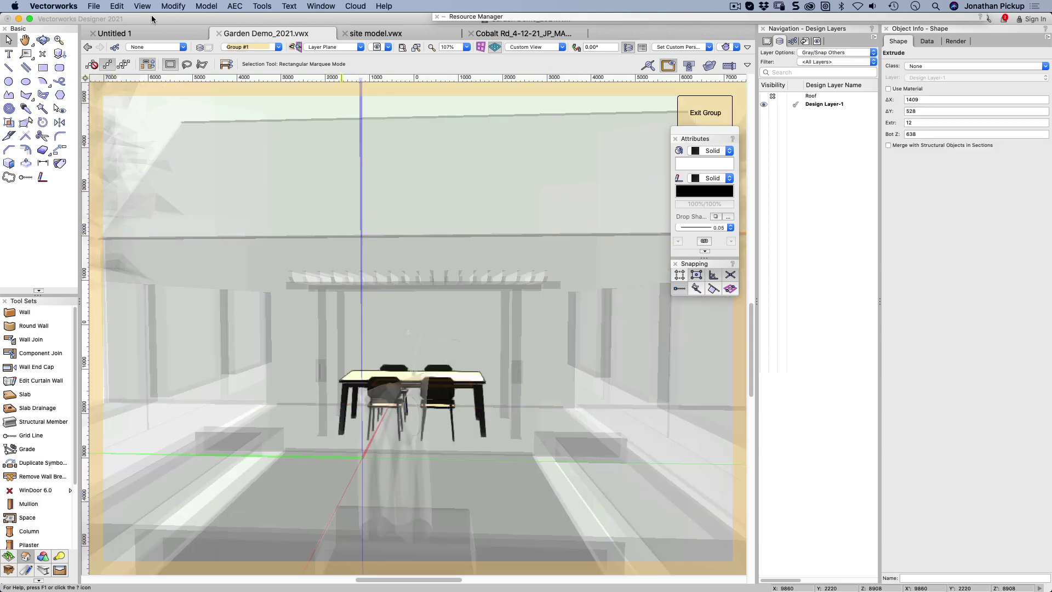
left_click(171, 6)
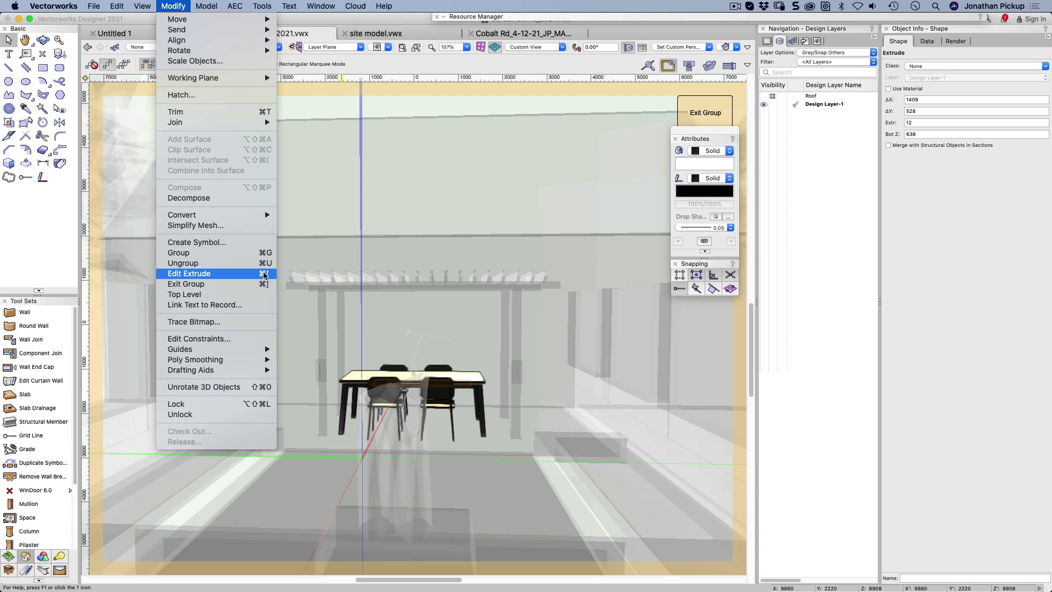
left_click(326, 222)
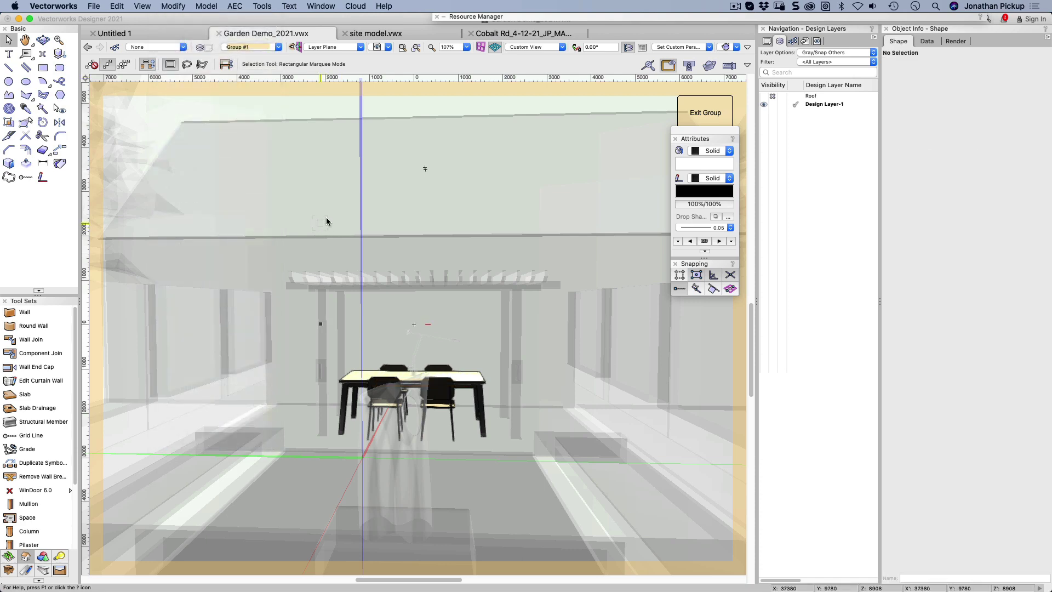
key("super+shift+g")
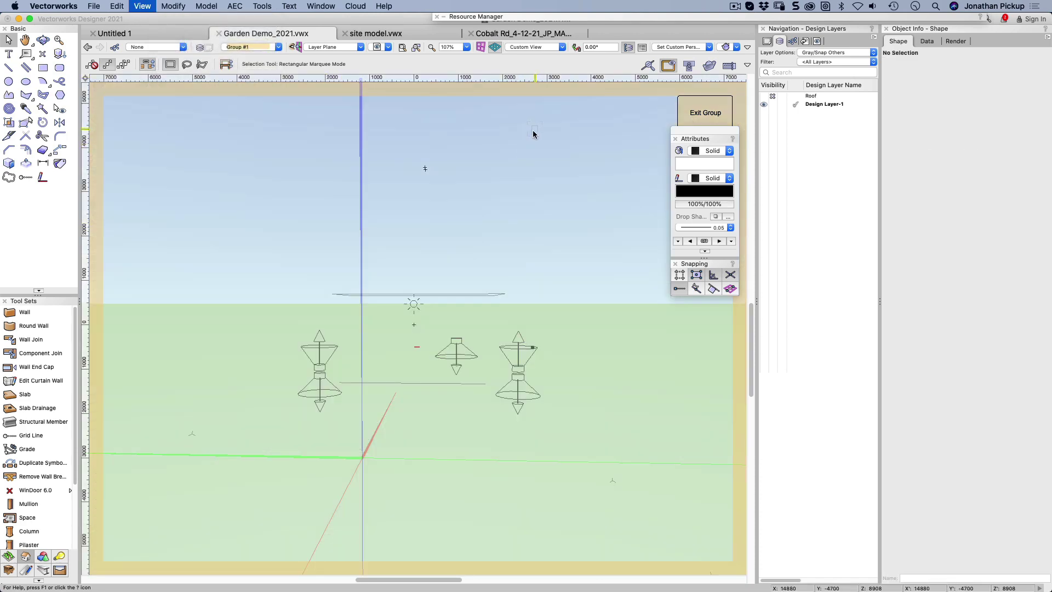
left_click(702, 116)
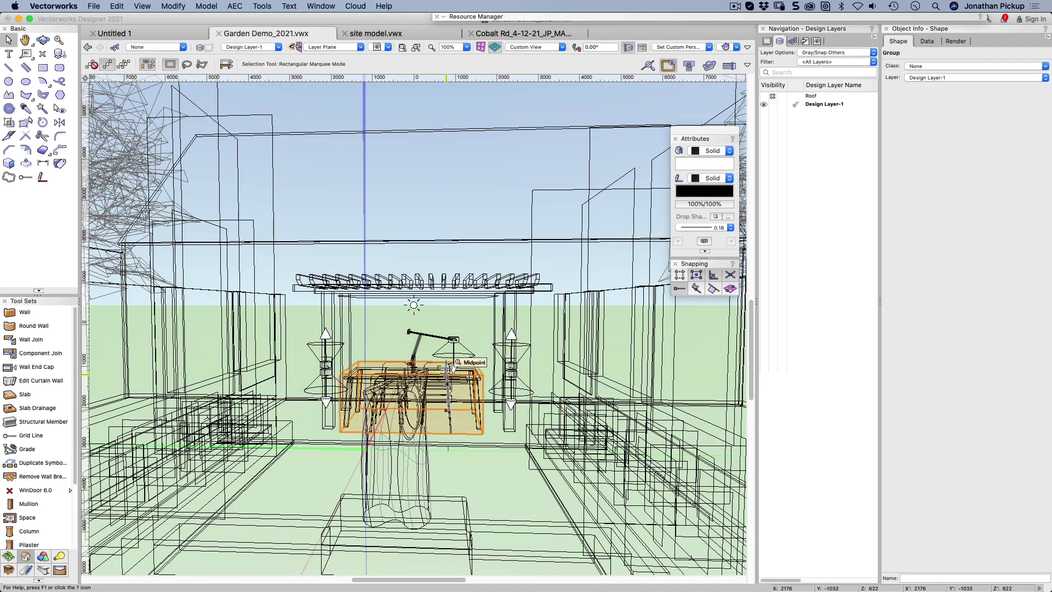
- Open the table-and-chairs group for editing in wireframe and view it from an angled perspective
double_click(449, 368)
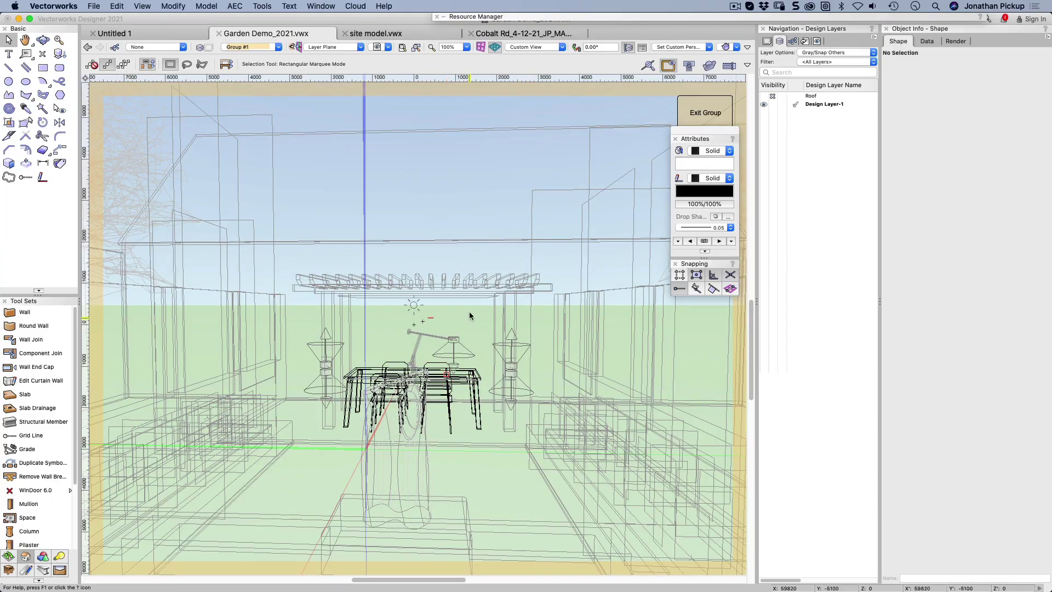
mouse_move(443, 353)
middle_mouse_down("ctrl")
mouse_move(227, 387)
mouse_move(323, 421)
mouse_move(431, 373)
mouse_move(405, 334)
middle_mouse_up("ctrl")
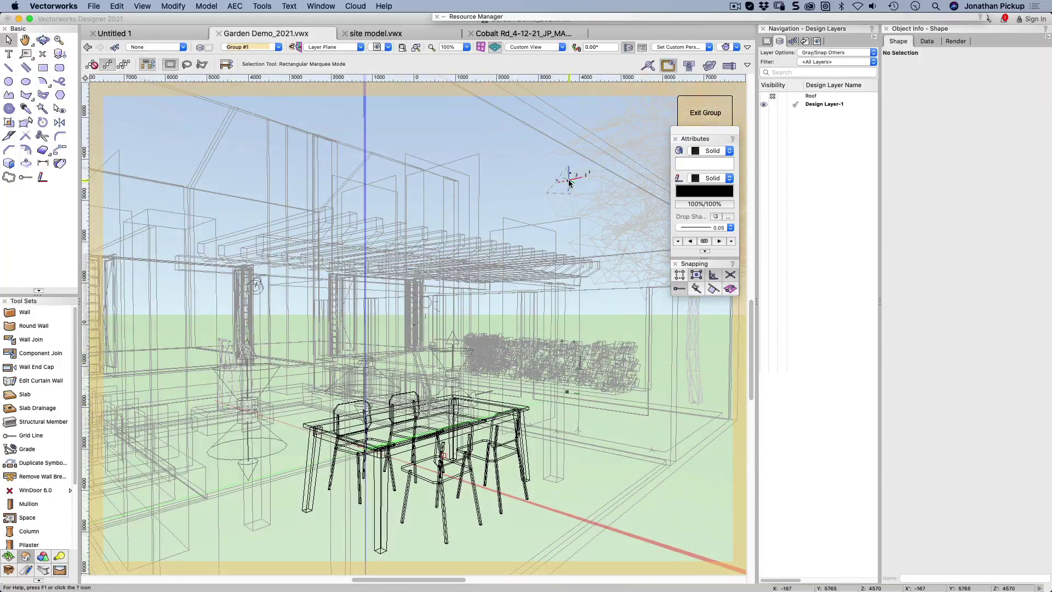
left_click(668, 66)
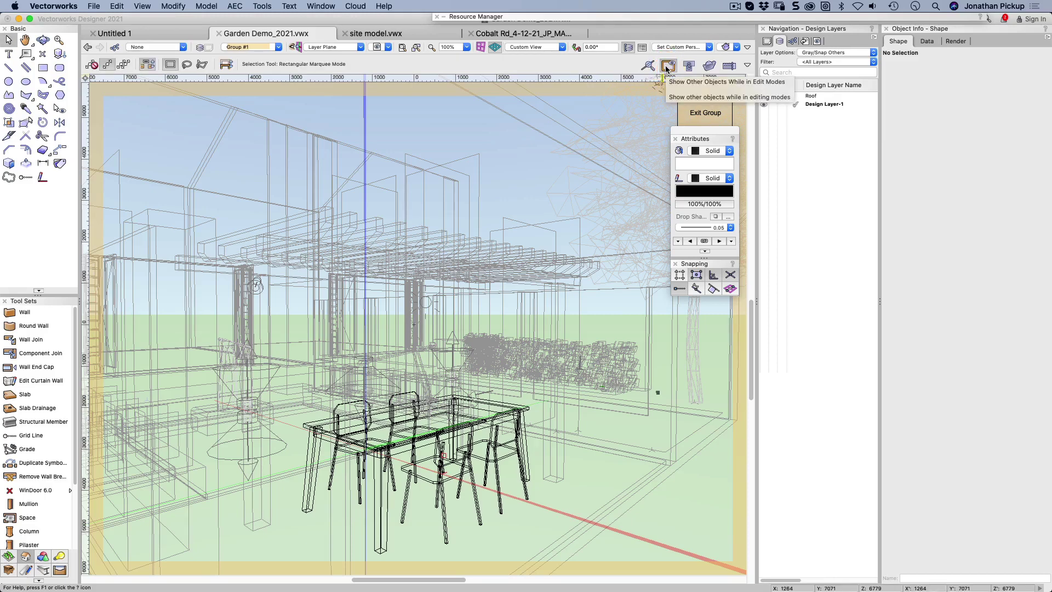
- Turn off Gray other objects in the Display section of the Vectorworks preferences
left_click(748, 66)
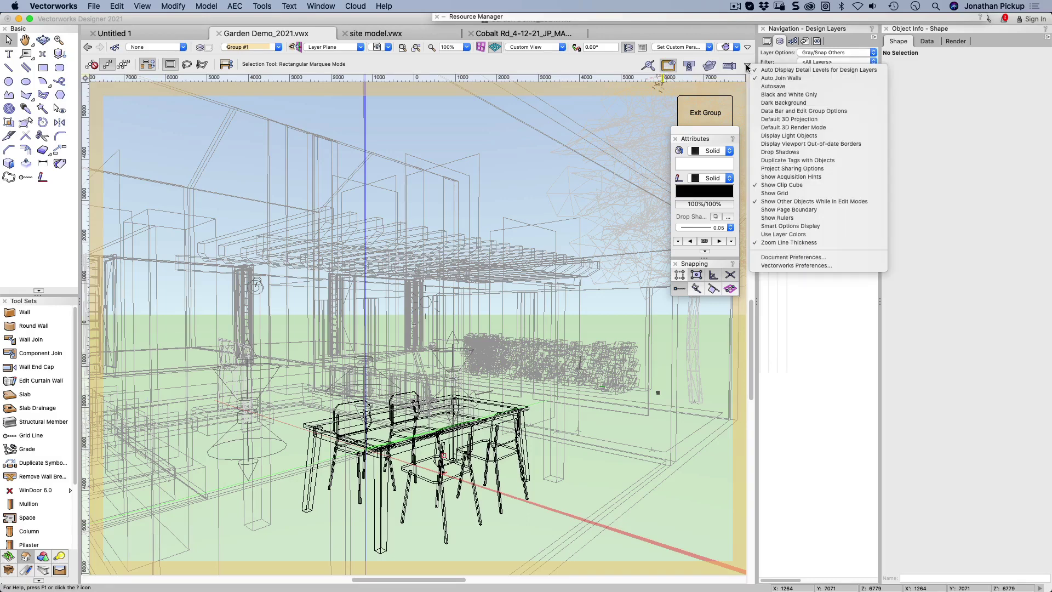
left_click(768, 266)
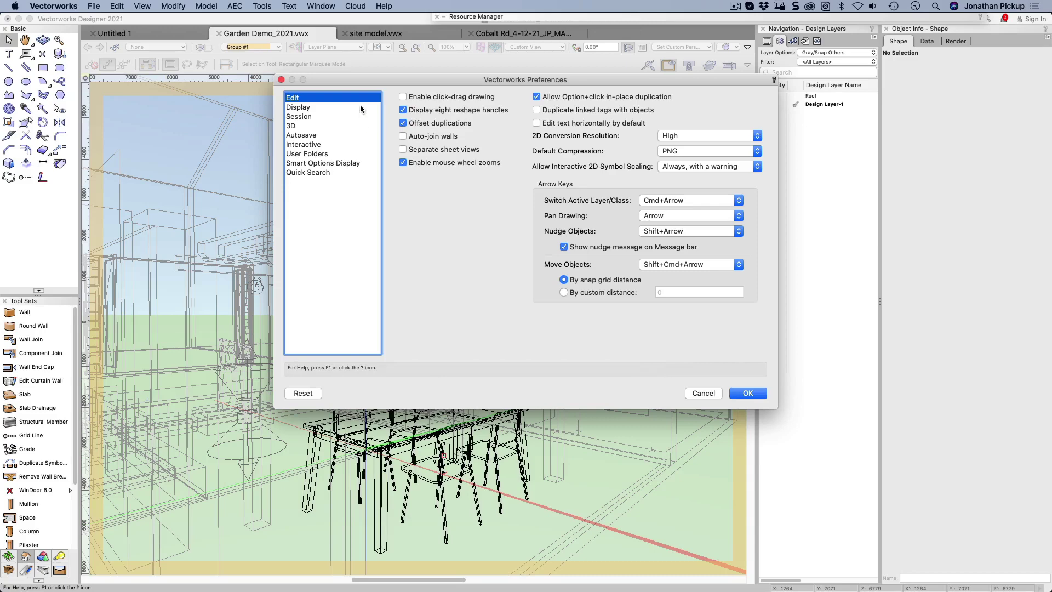
left_click(296, 108)
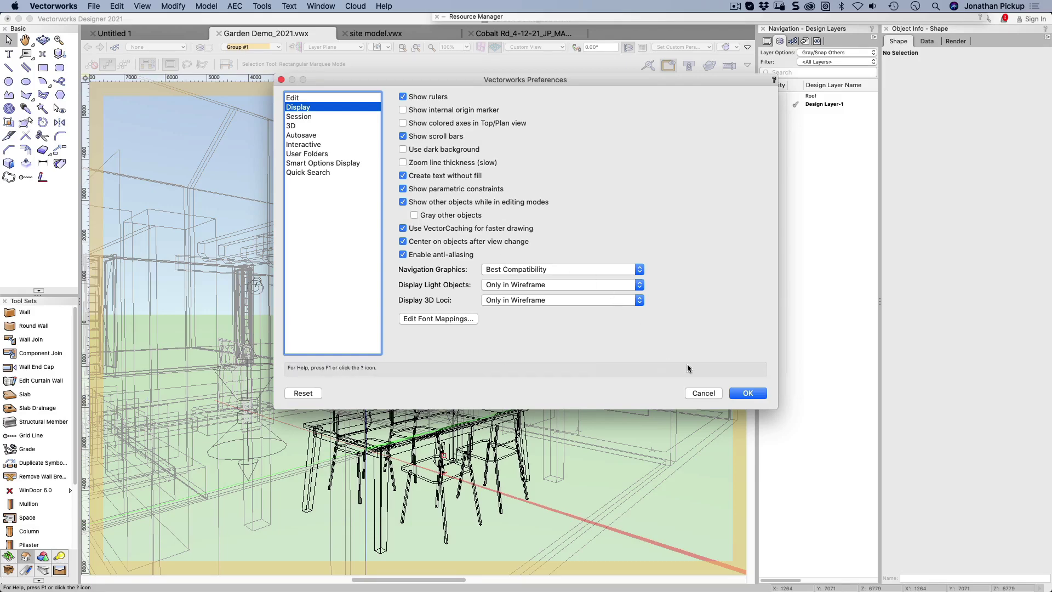
left_click(748, 393)
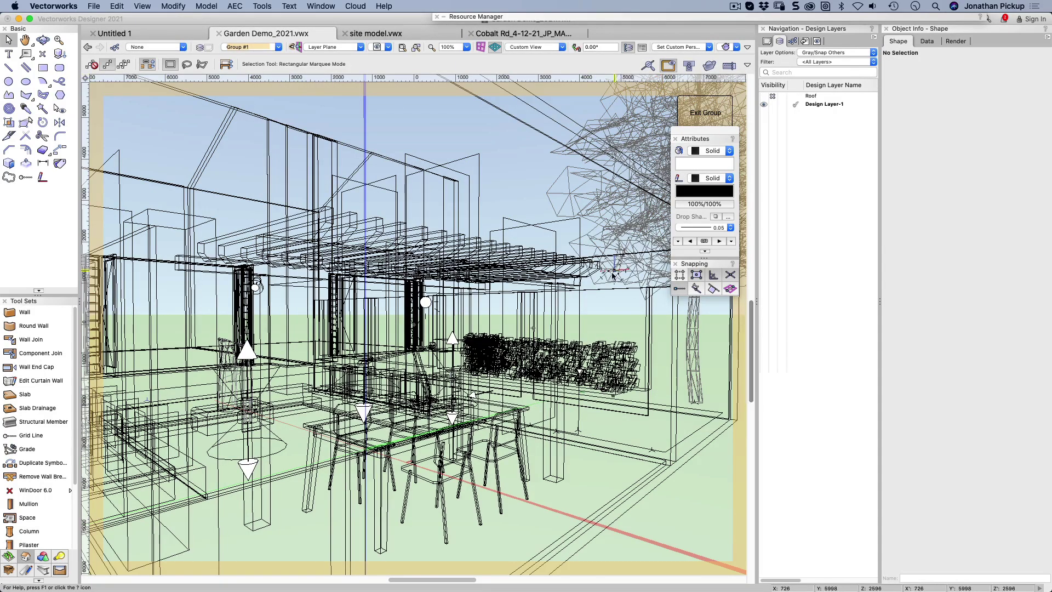
- Turn on Gray other objects in the Vectorworks display preferences
left_click(747, 65)
left_click(759, 266)
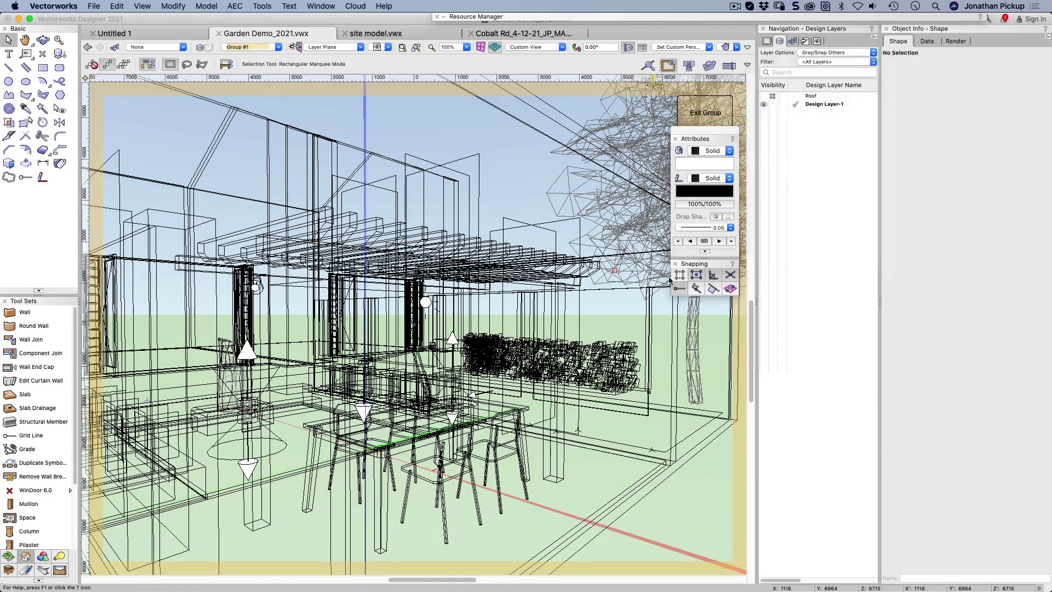
left_click(414, 215)
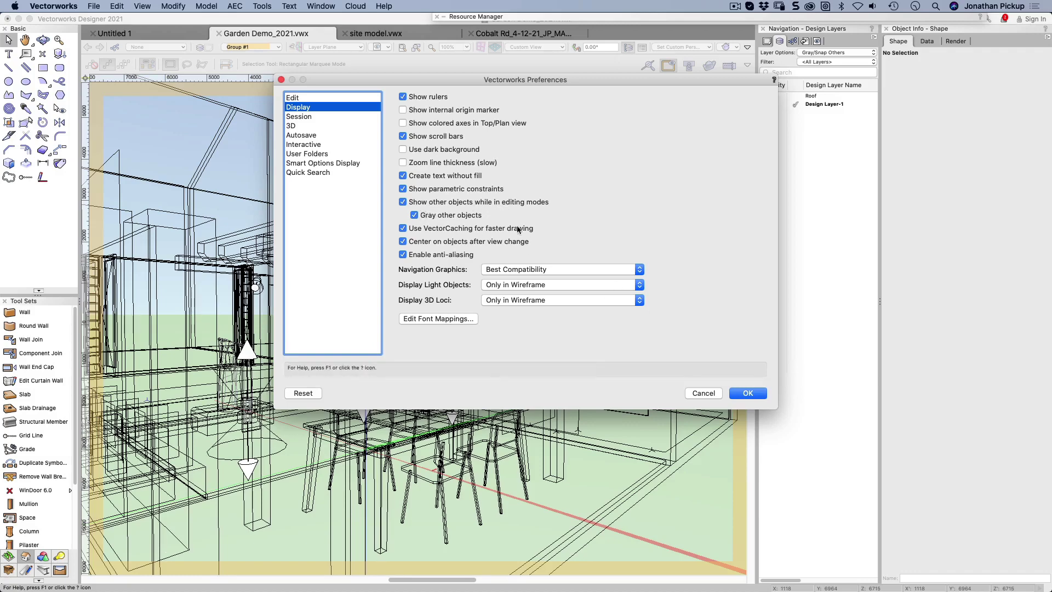
left_click(747, 394)
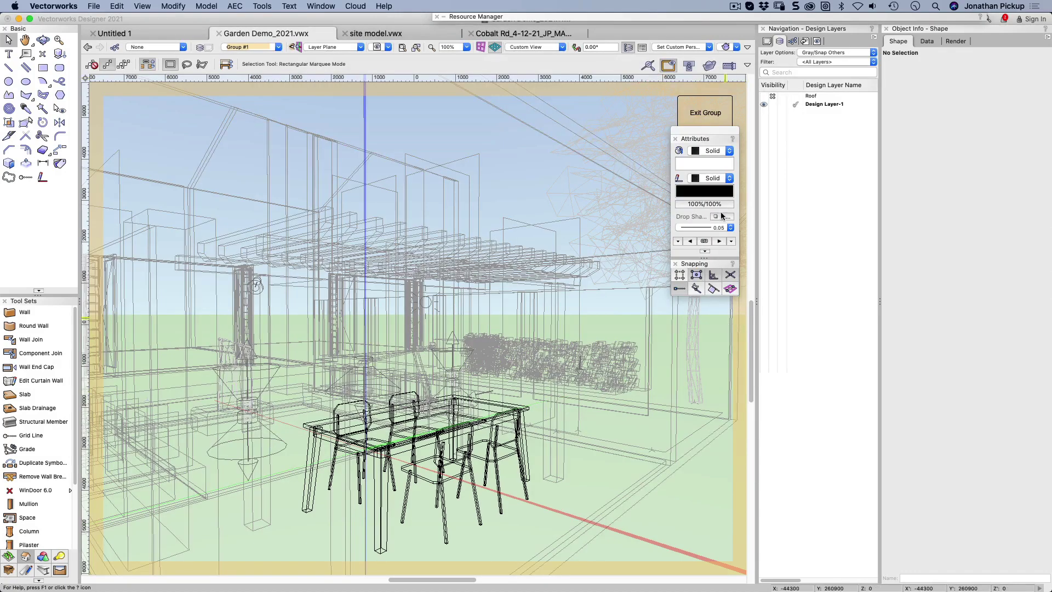
- Remove Show Other Objects While in Edit Modes from the quick preferences and add it back
left_click(747, 65)
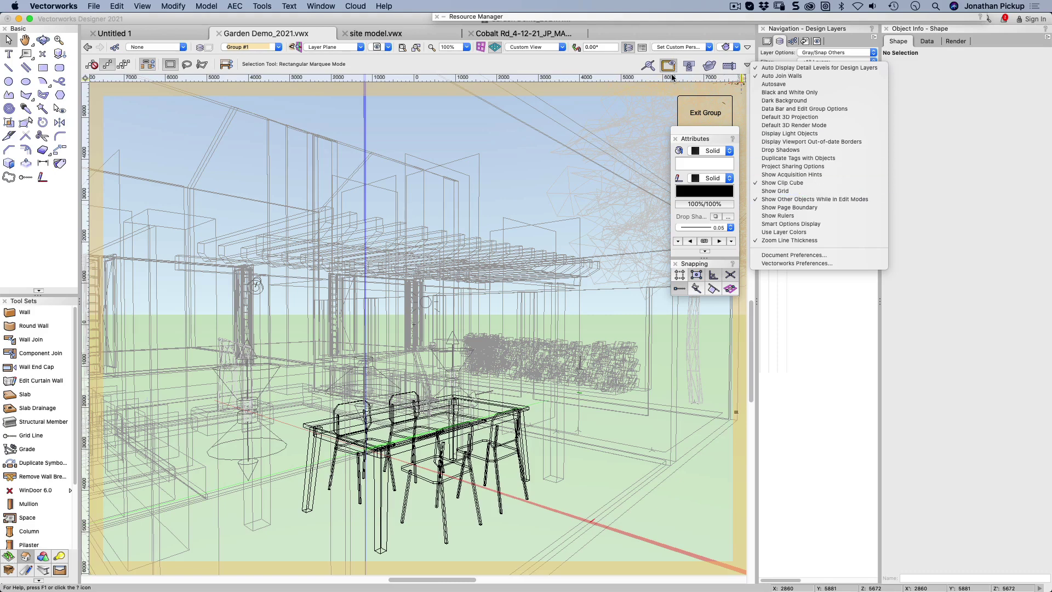
left_click(761, 200)
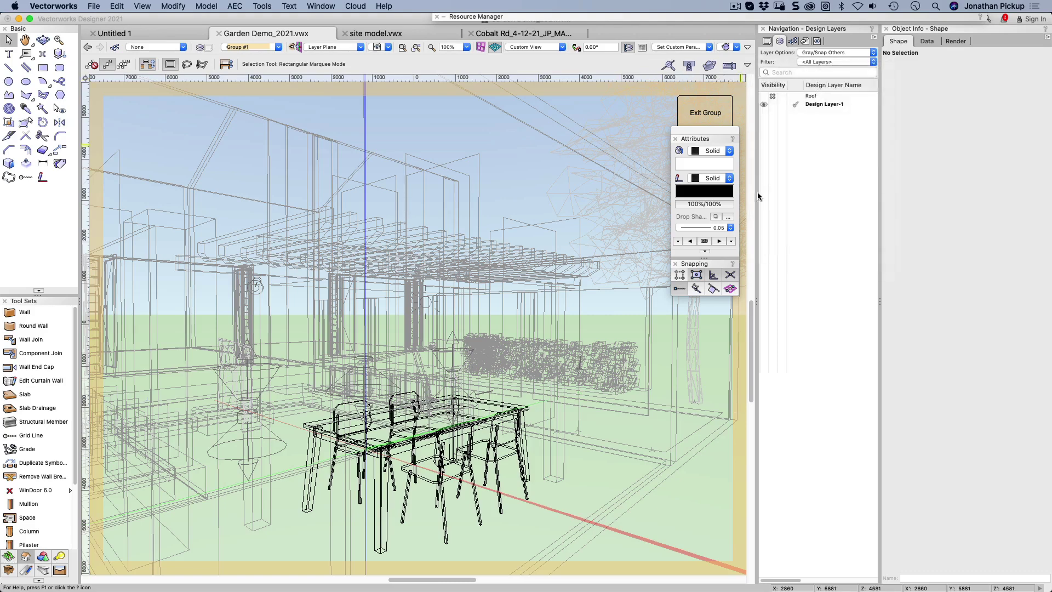
left_click(747, 64)
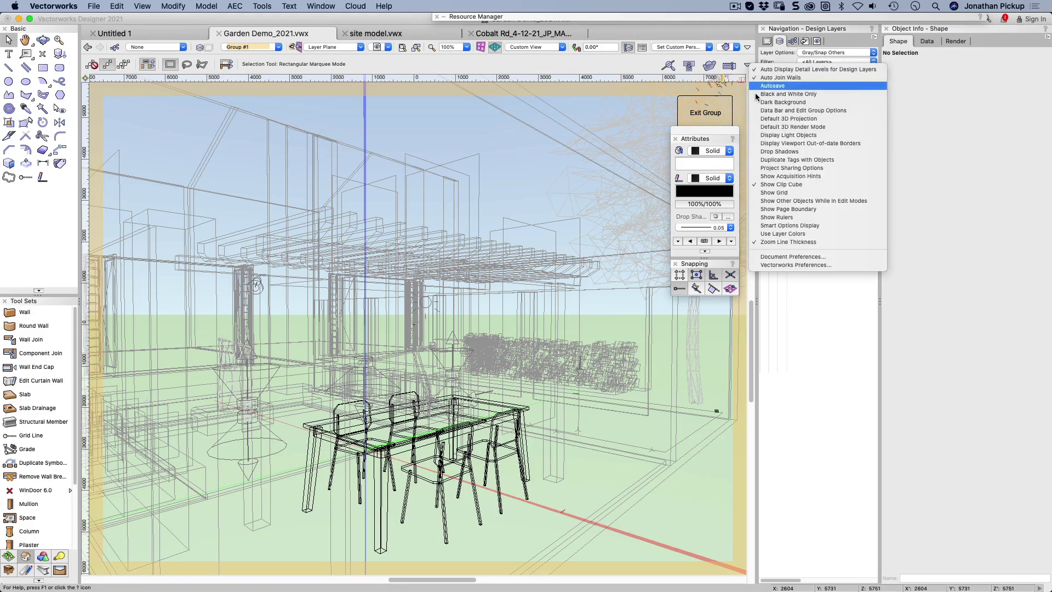
left_click(778, 201)
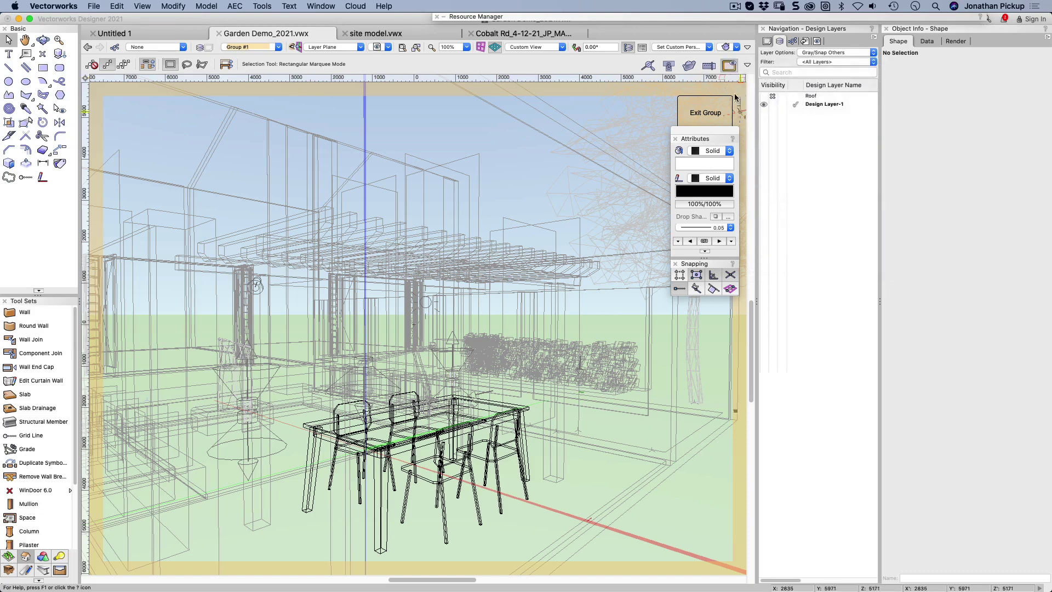
- Hide and show the objects outside the group twice using the quick preference, and exit the group
left_click(731, 65)
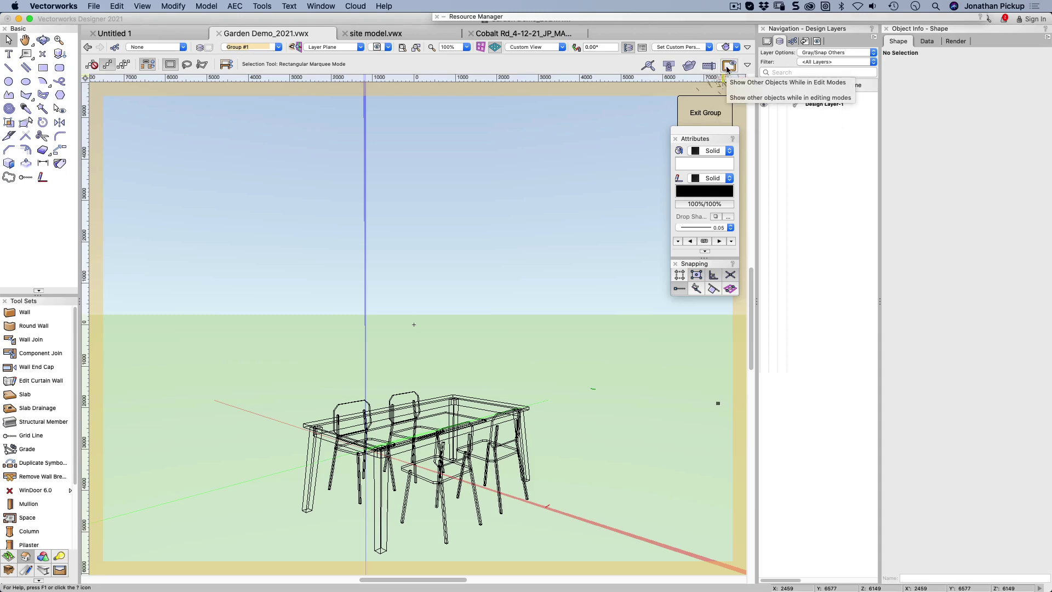
left_click(728, 67)
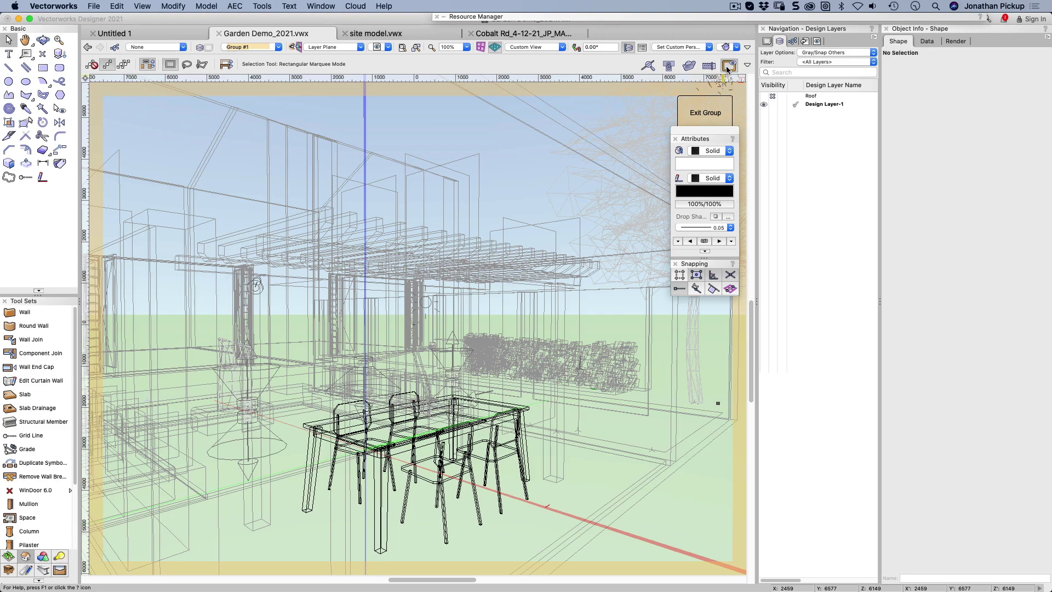
left_click(727, 67)
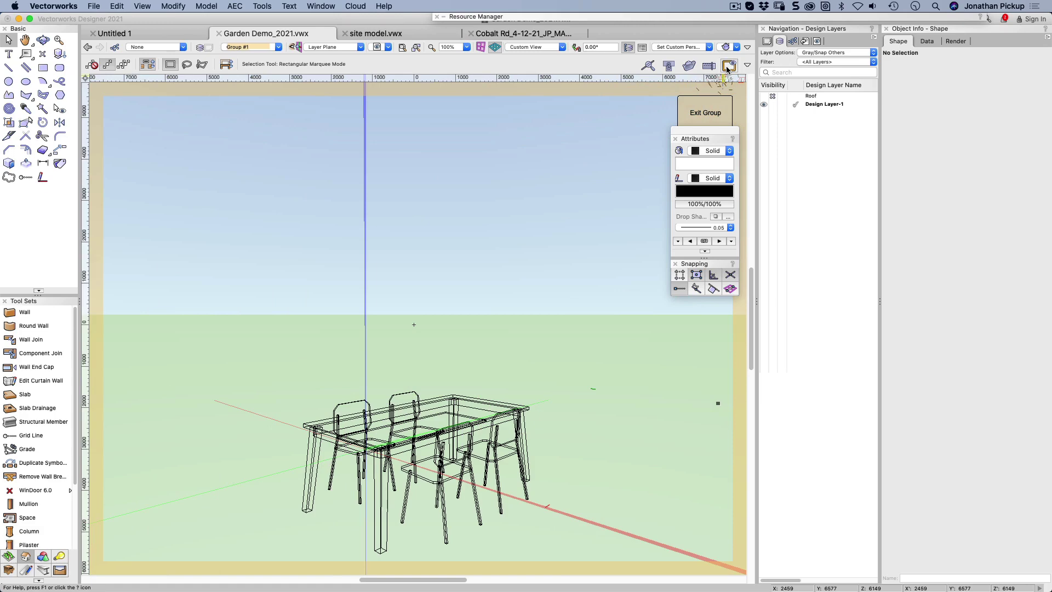
left_click(727, 67)
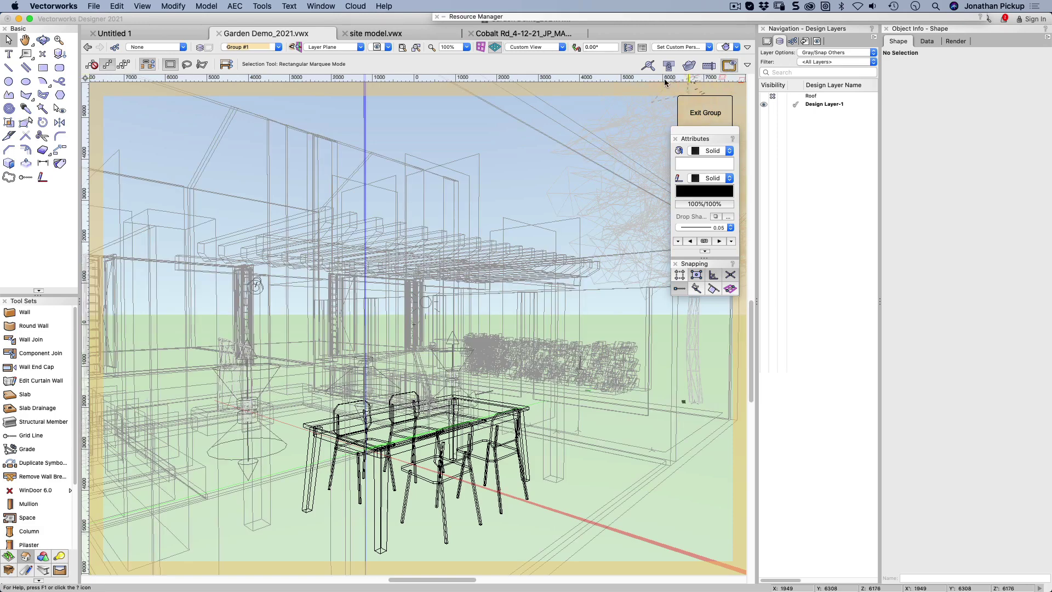
left_click(684, 106)
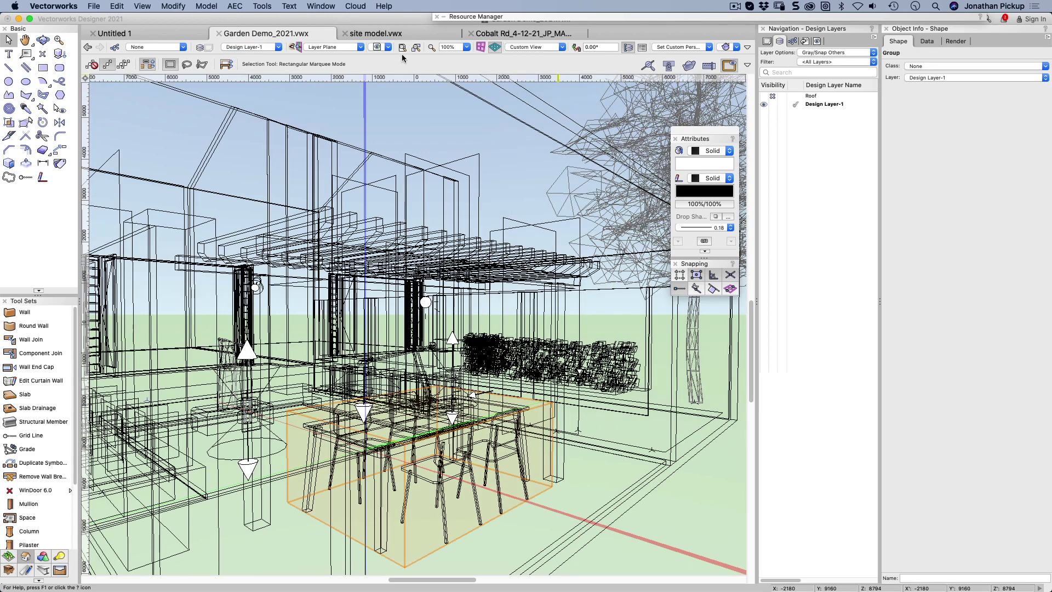
- Switch to the site model.vwx file, select the boulder group on the site plan, and view it in 3D
left_click(384, 34)
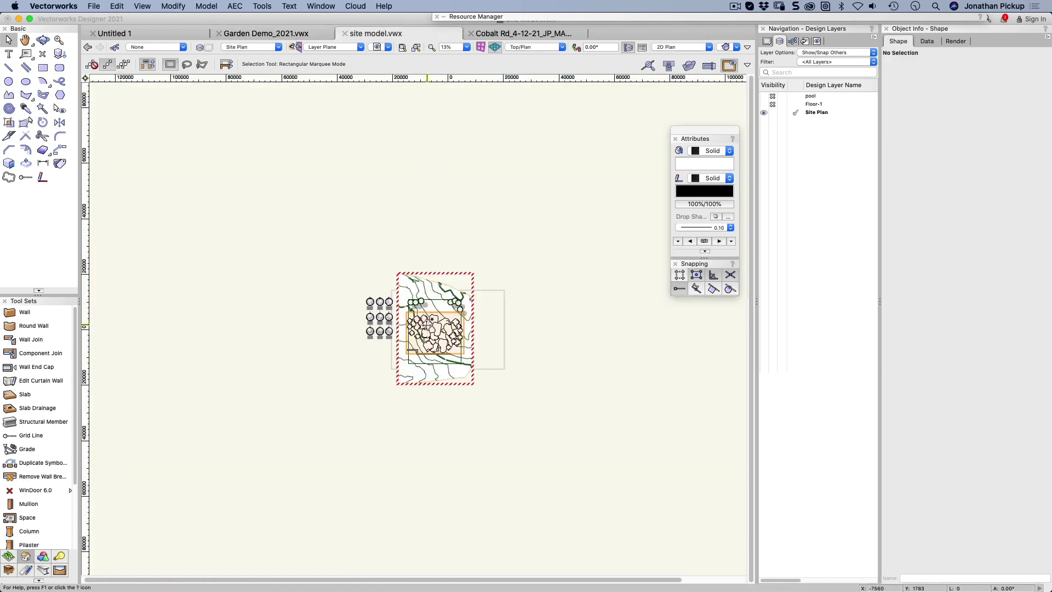
right_click(430, 327)
left_click(417, 272)
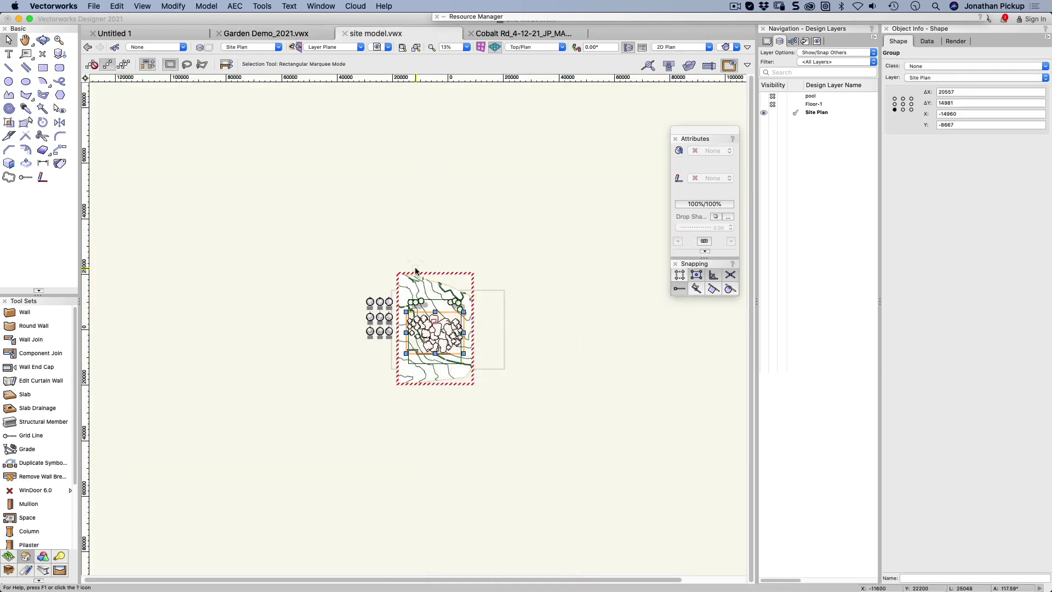
middle_click_drag(459, 331, 578, 171, "ctrl")
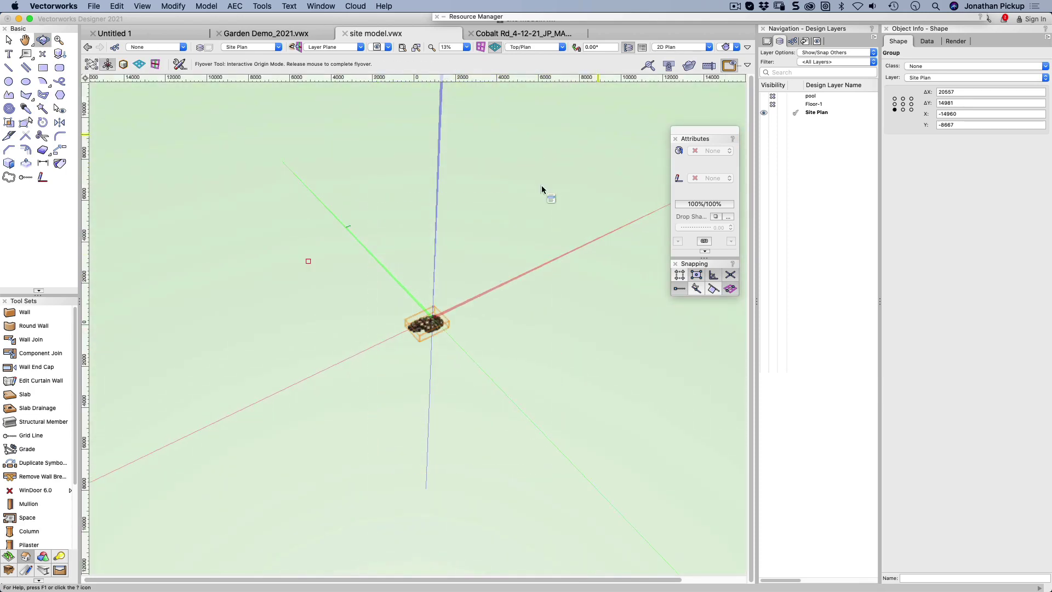
scroll(426, 331, "up", 1)
scroll(443, 335, "up", 1)
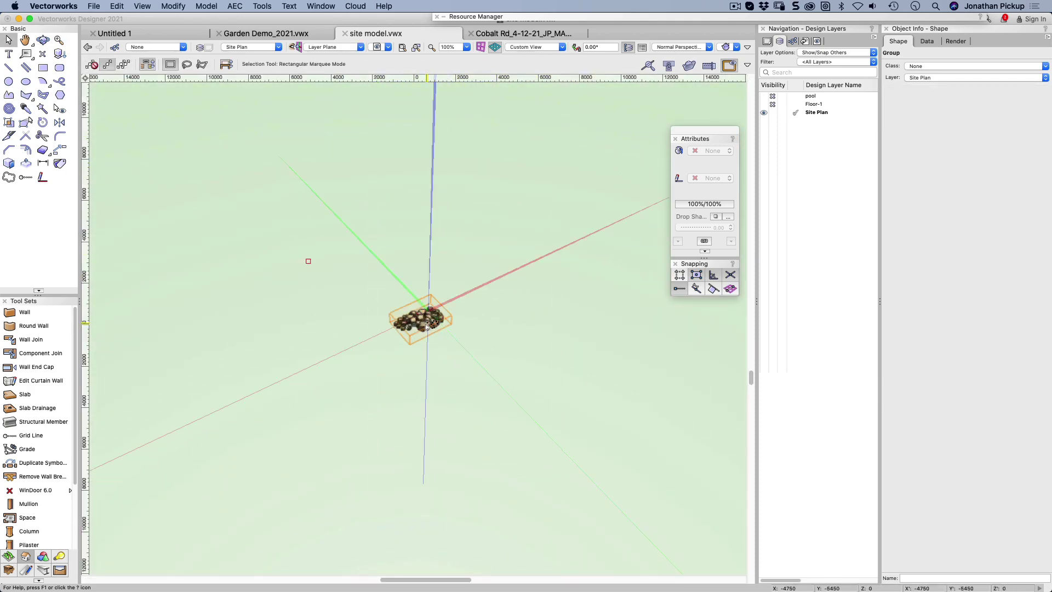
- Send all the boulders inside the group to the site model's surface, and exit the group
double_click(425, 322)
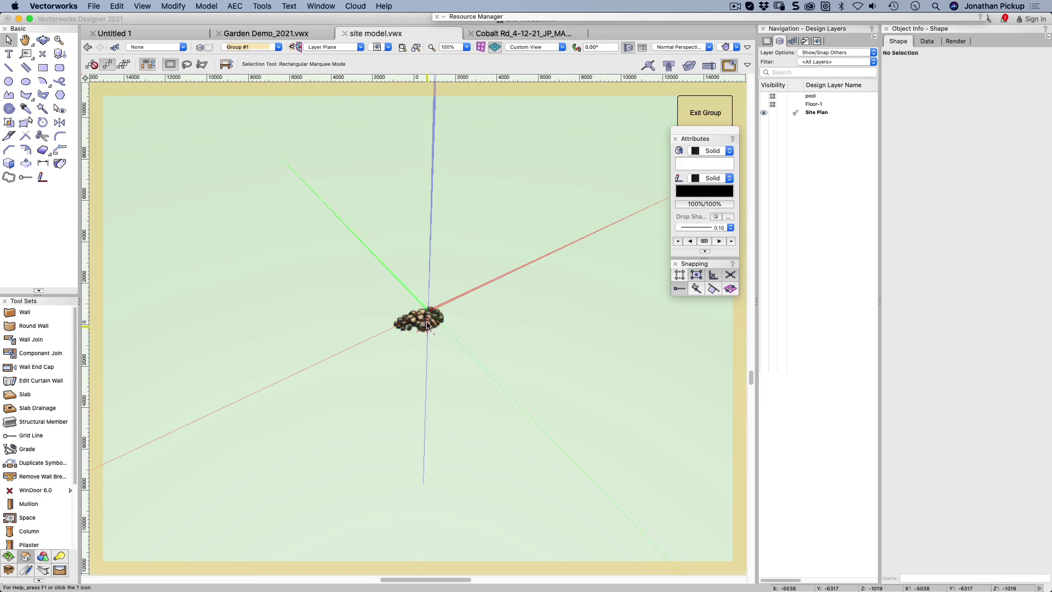
left_click_drag(488, 258, 375, 376)
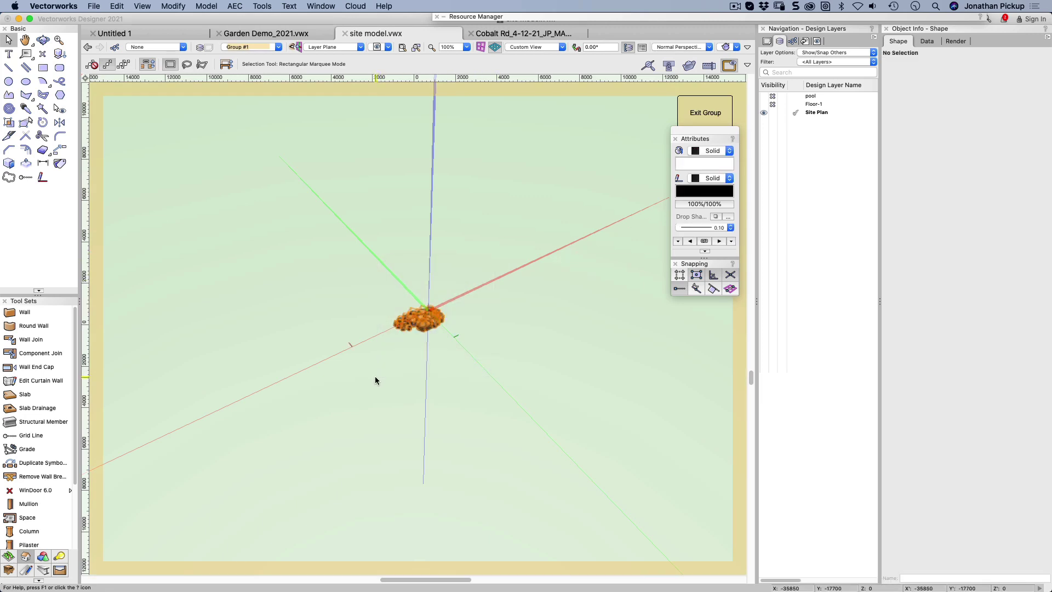
left_click(234, 6)
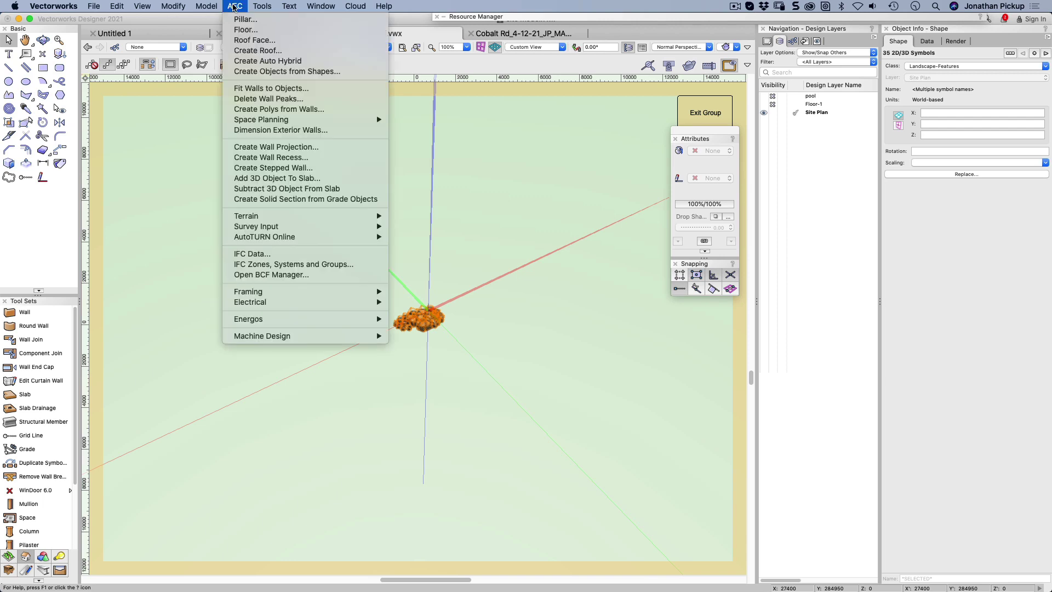
mouse_move(279, 216)
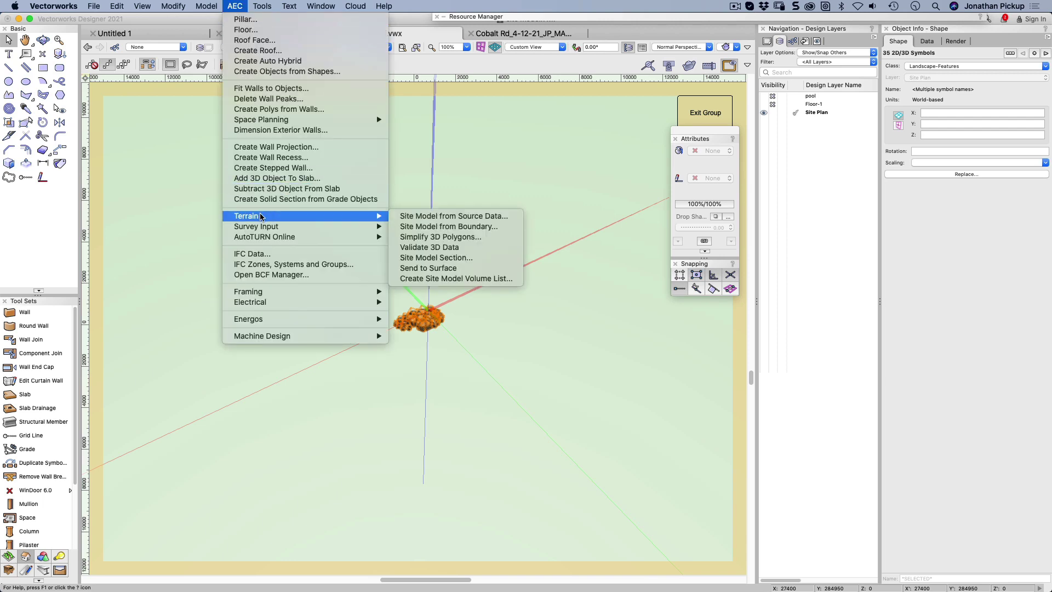
left_click(415, 269)
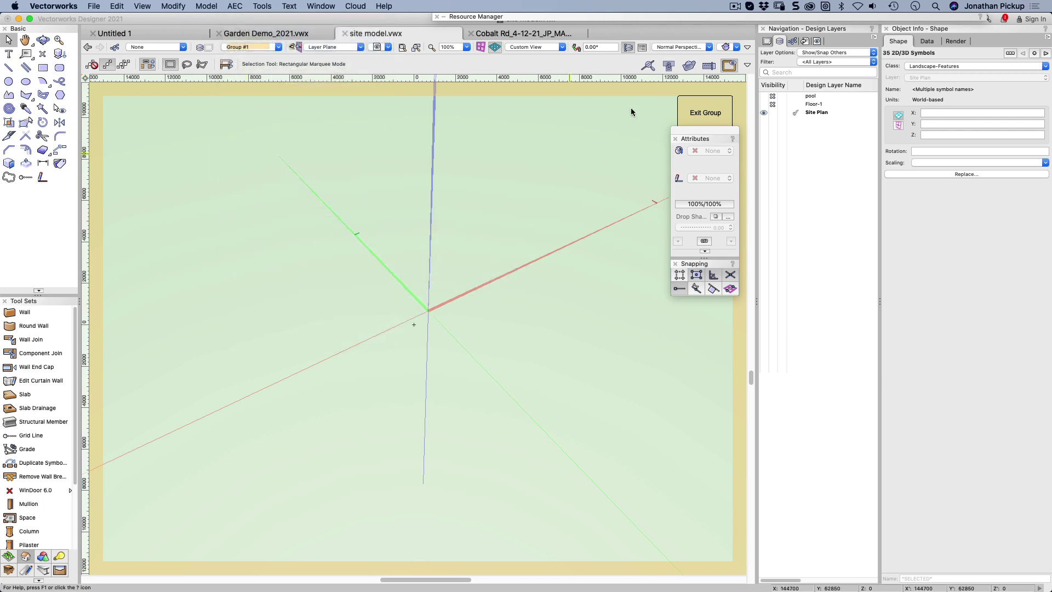
left_click(707, 114)
- Fit the view to the boulder group on the terrain and reopen the group for editing from a low angle
scroll(508, 178, "down", 3)
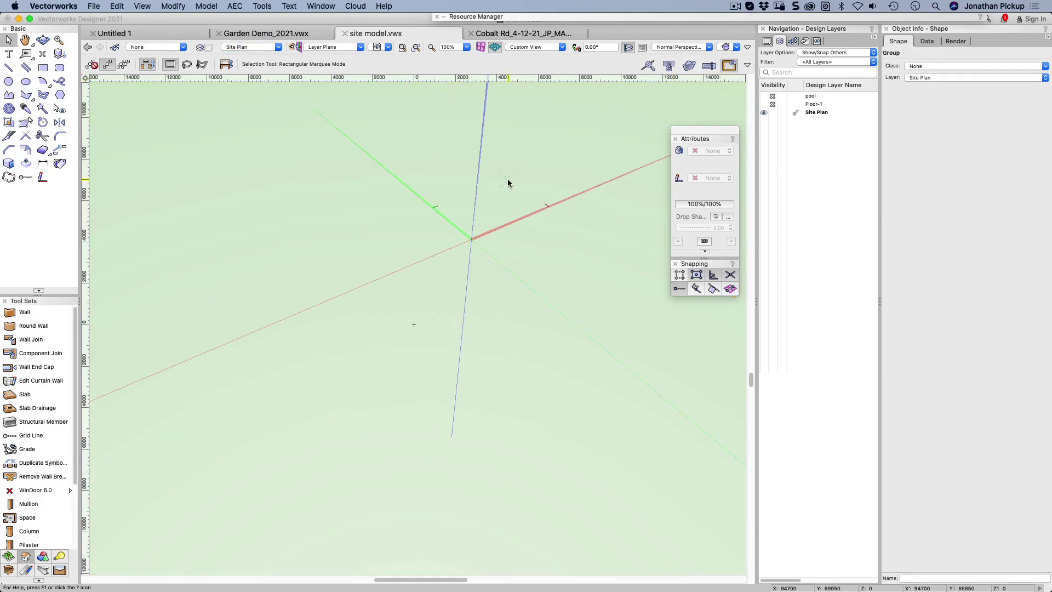
key("super+6")
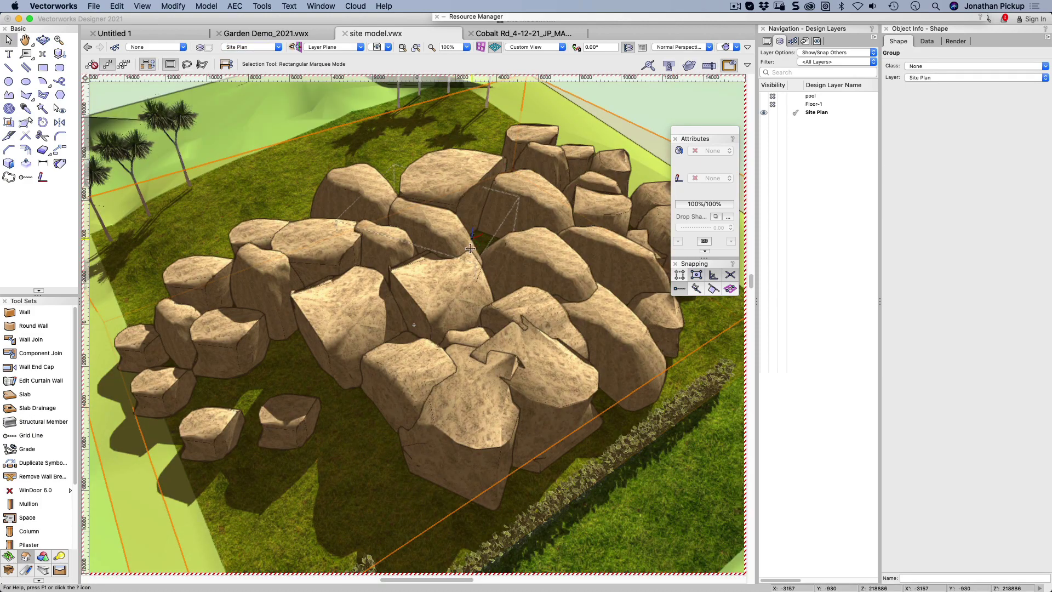
middle_click_drag(475, 231, 486, 158, "ctrl")
left_click_drag(484, 158, 474, 133)
middle_click_drag(474, 133, 371, 143, "ctrl")
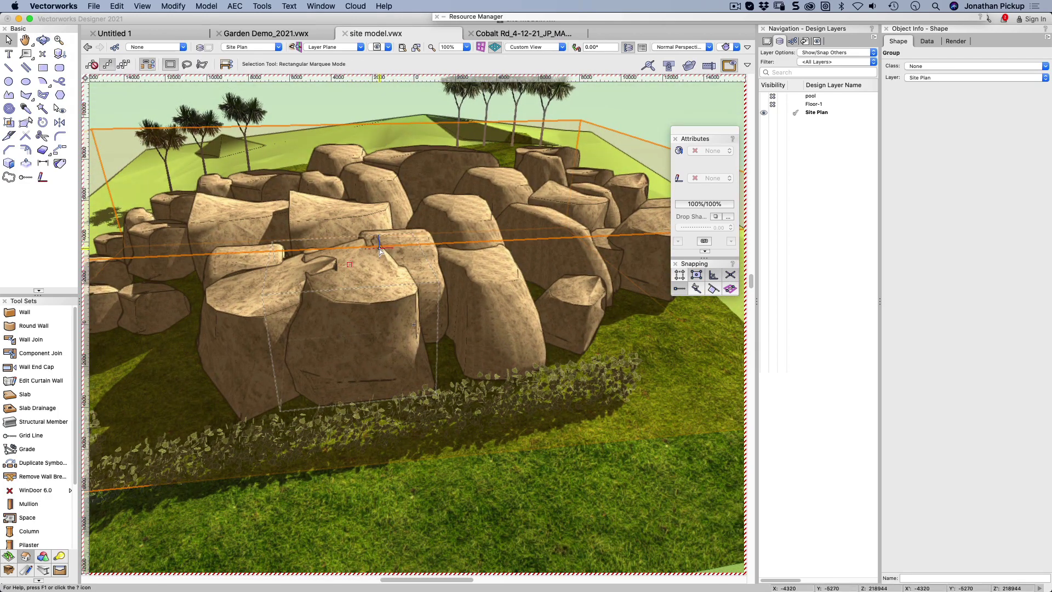
double_click(369, 205)
left_click(469, 404)
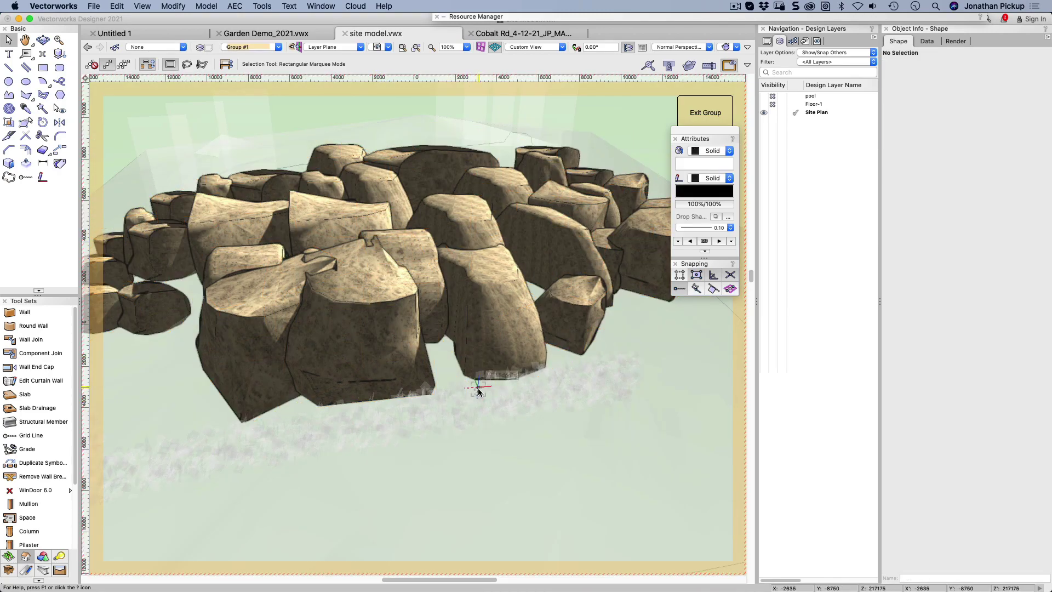
- Hide and show the objects outside the boulder group, and view the boulders from another side
left_click(730, 66)
left_click(728, 66)
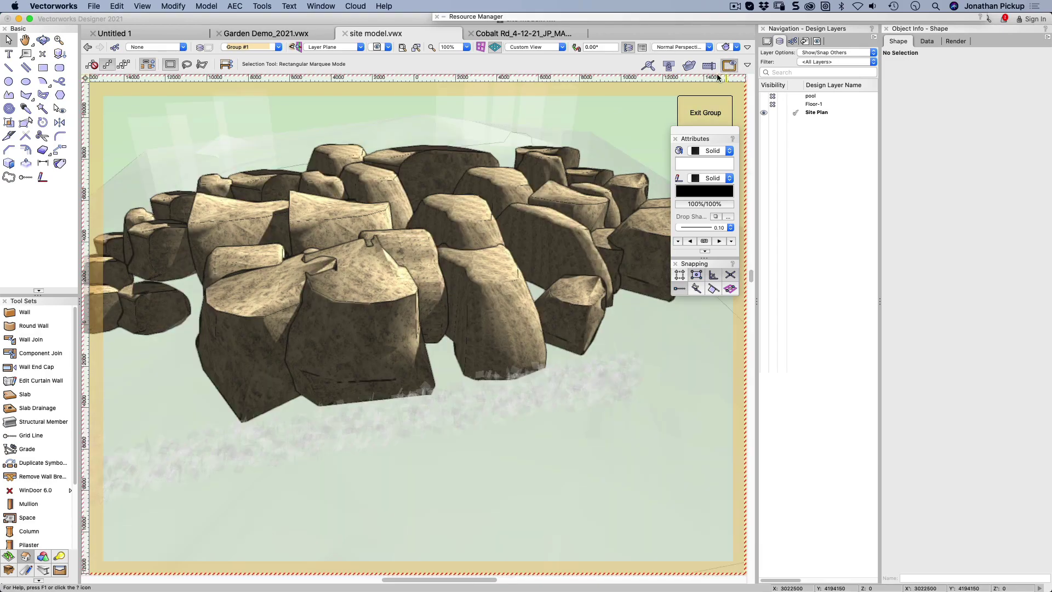
middle_click_drag(485, 110, 669, 128, "ctrl")
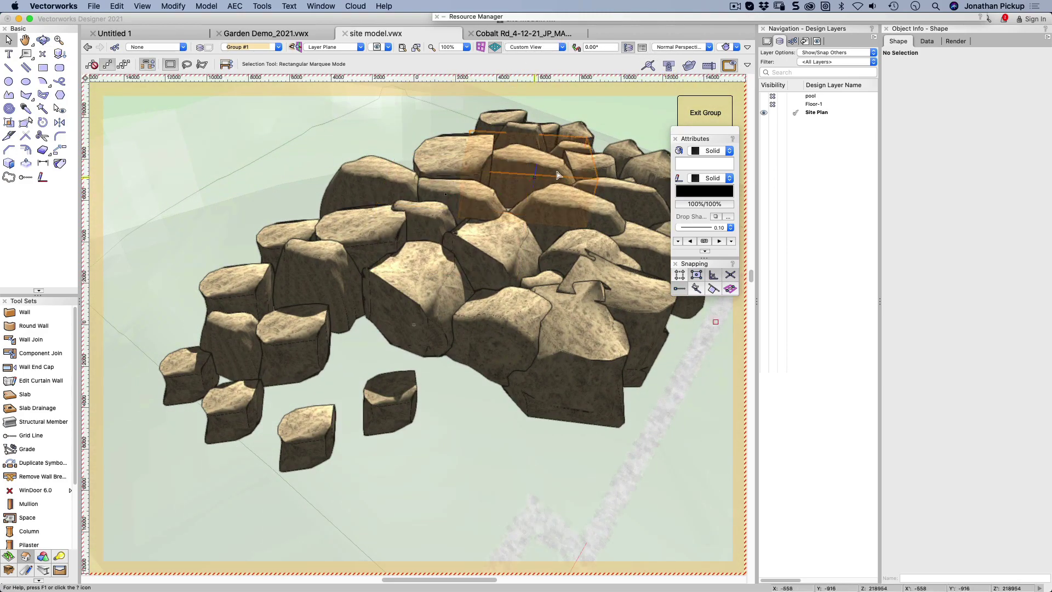
- Move the two outlying small boulders closer to the pile in Top/Plan view, and exit the group
left_click(392, 306)
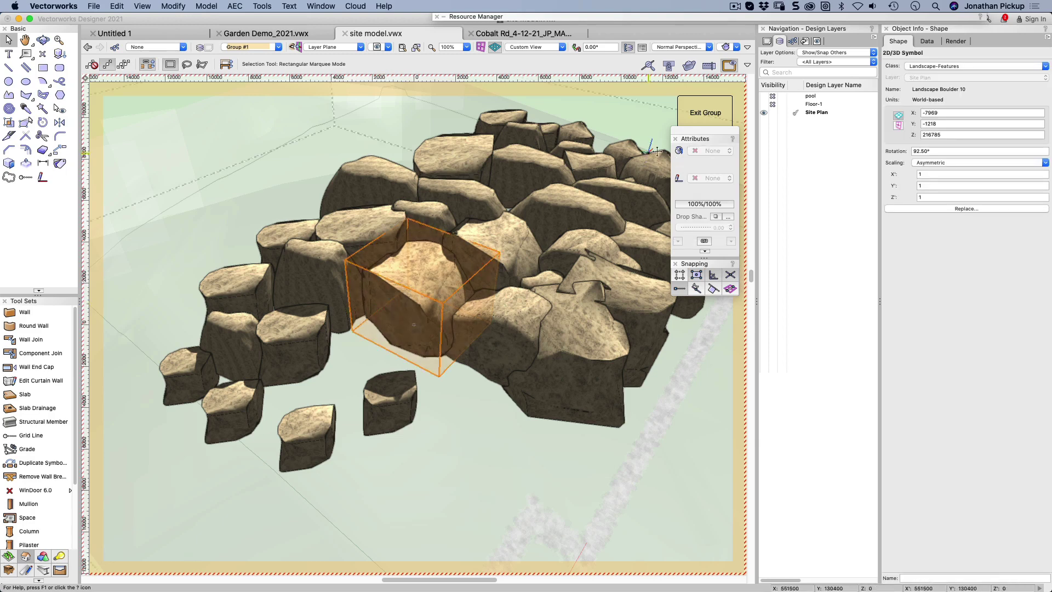
left_click(415, 378)
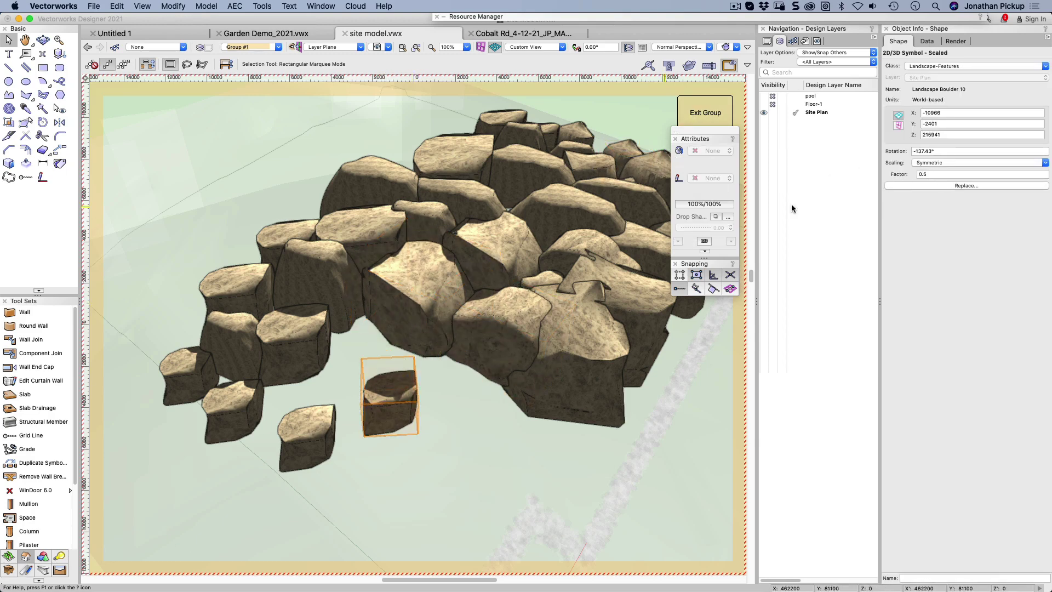
key("F5")
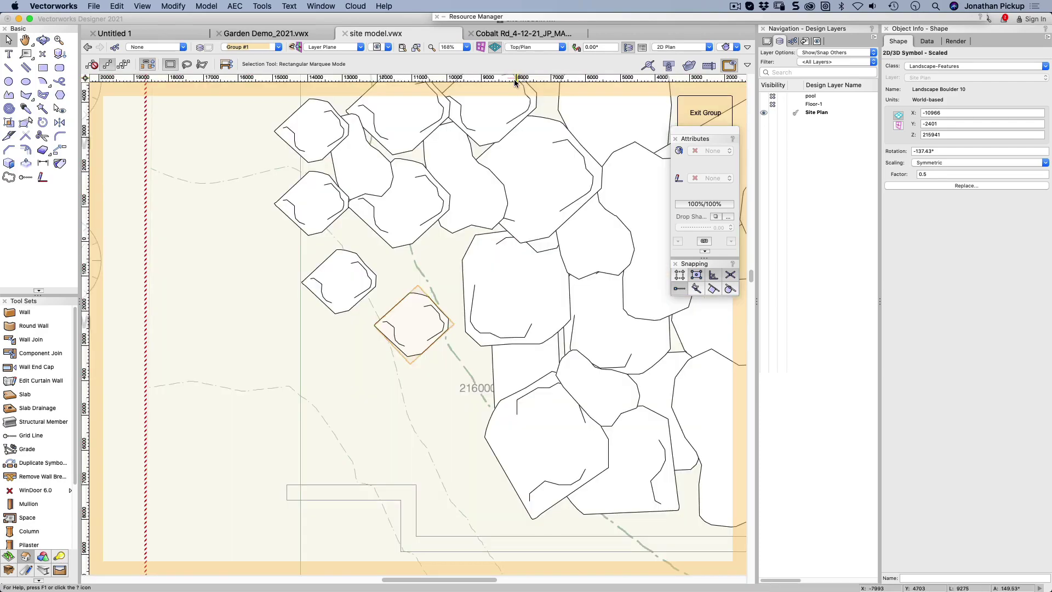
left_click_drag(427, 341, 416, 267)
left_click(705, 113)
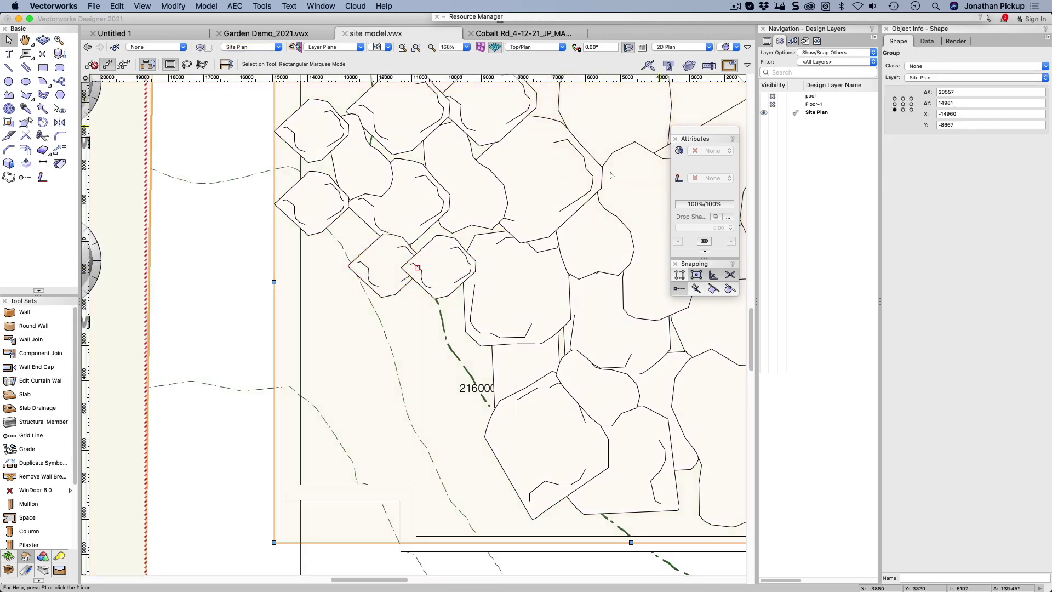
- Examine the rearranged boulders on the site model in 3D from several angles
middle_click_drag(552, 275, 645, 135, "ctrl")
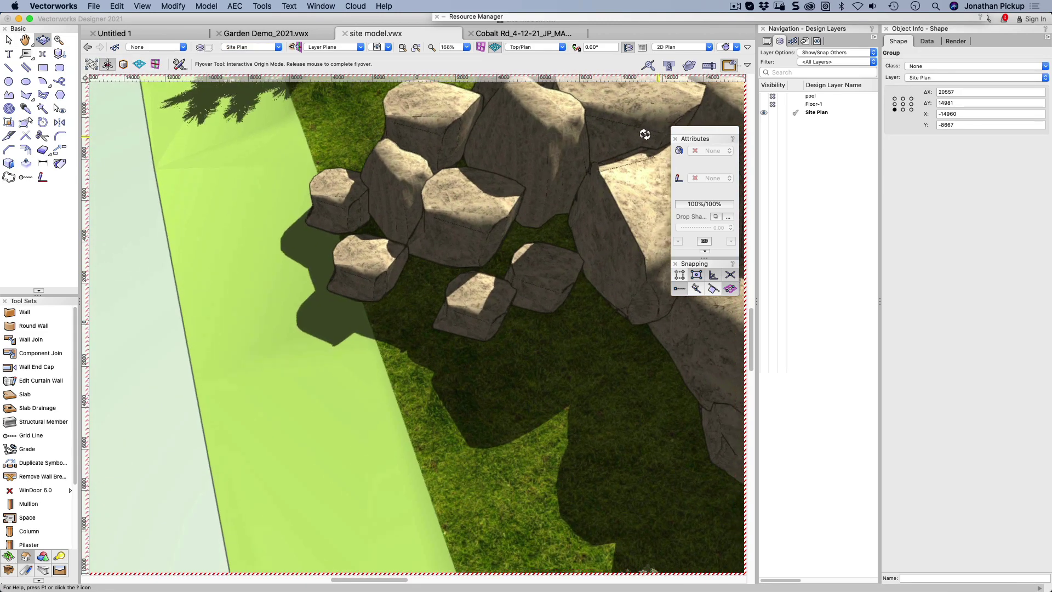
left_click_drag(645, 134, 349, 170)
key("x")
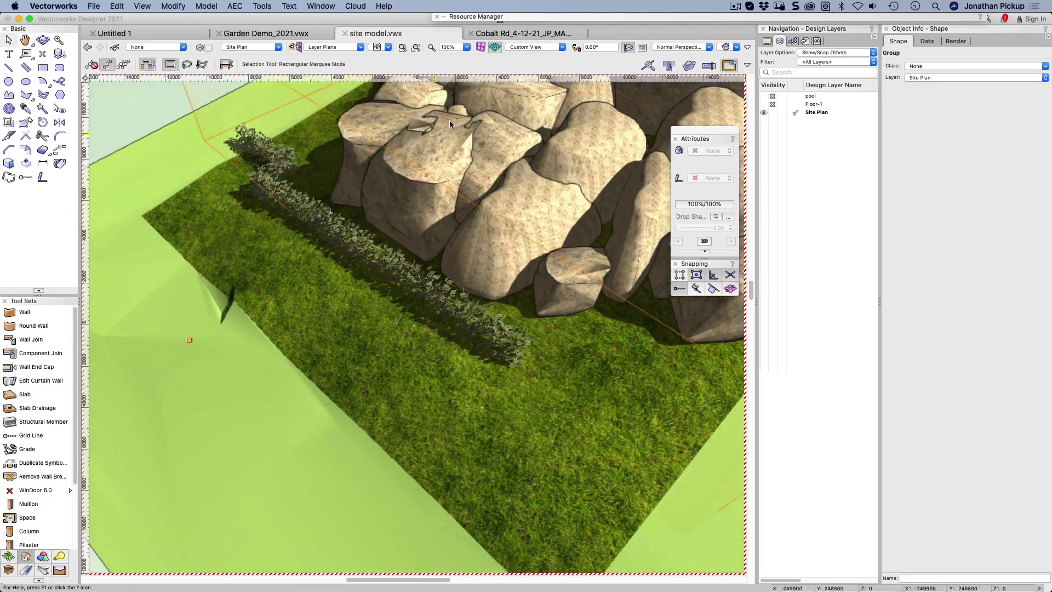
middle_click_drag(449, 121, 299, 247)
scroll(430, 256, "down", 2)
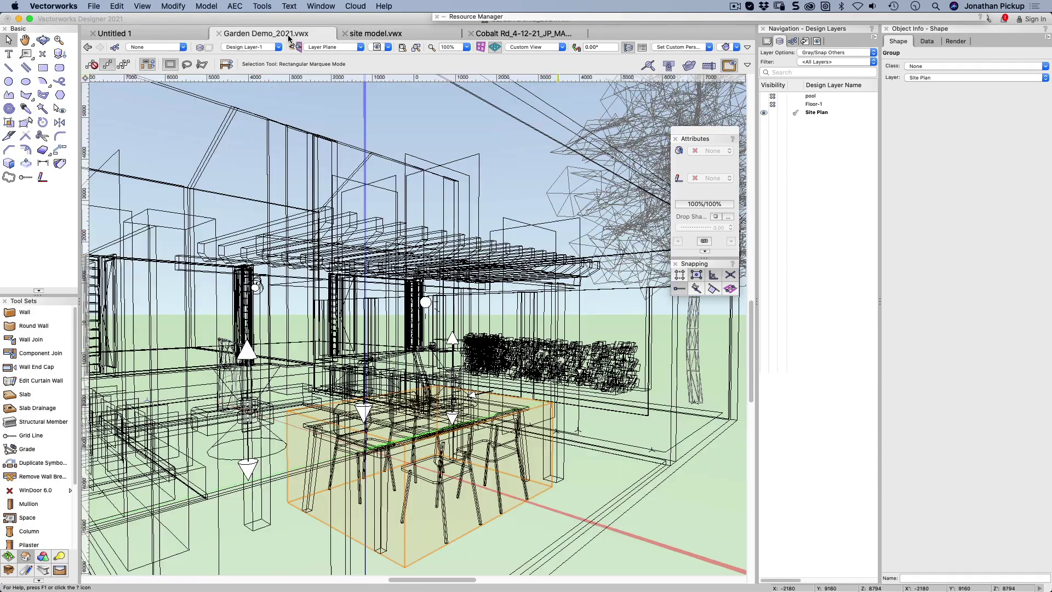
- Switch to the Garden Demo_2021.vwx file, select the pergola group from the other side, and open it for editing
left_click(289, 34)
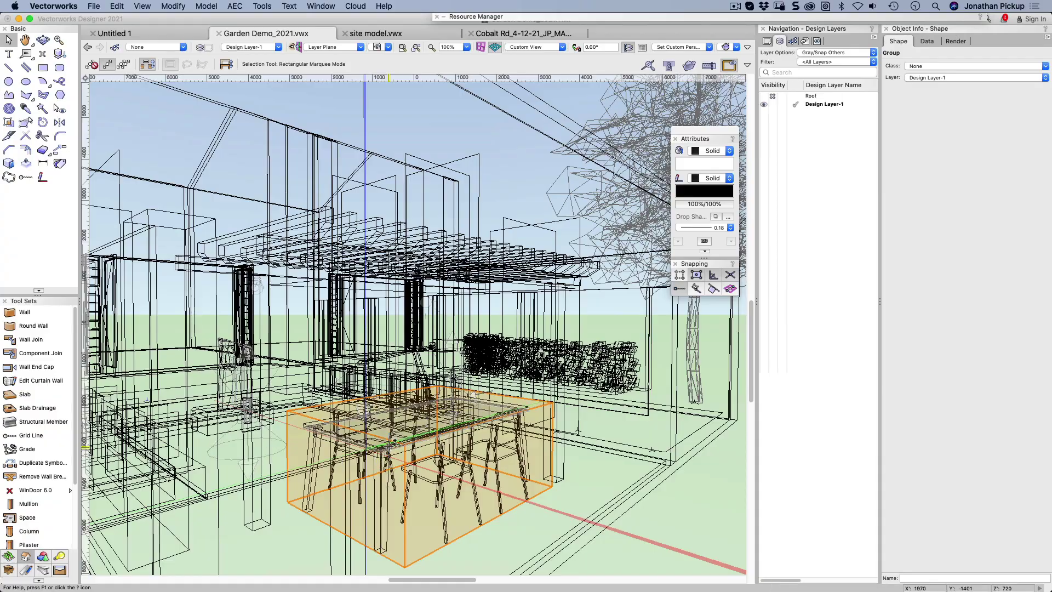
middle_click_drag(412, 378, 587, 471, "ctrl")
left_click(606, 281)
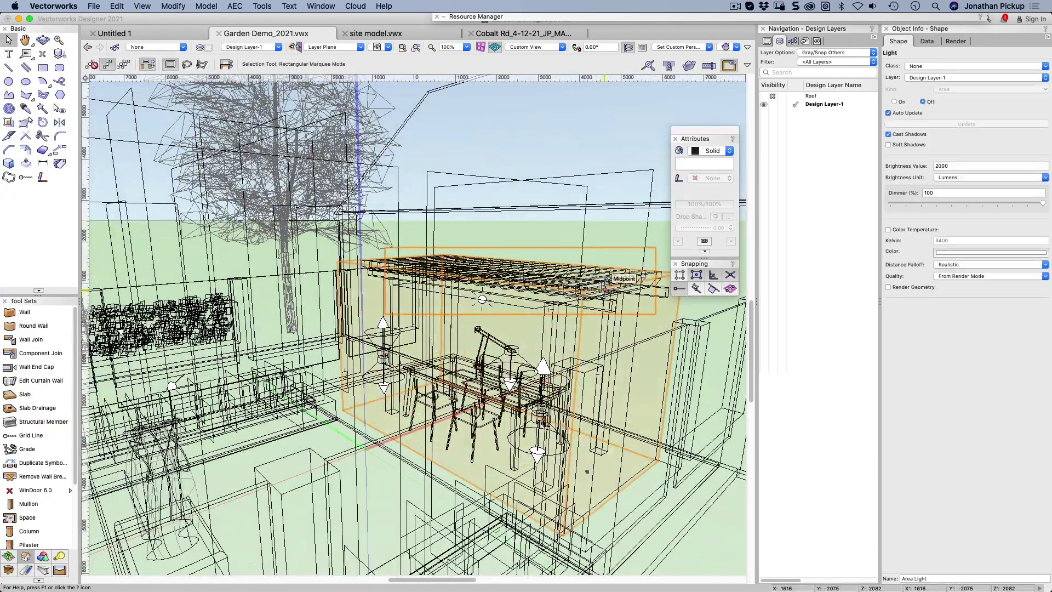
left_click(660, 274)
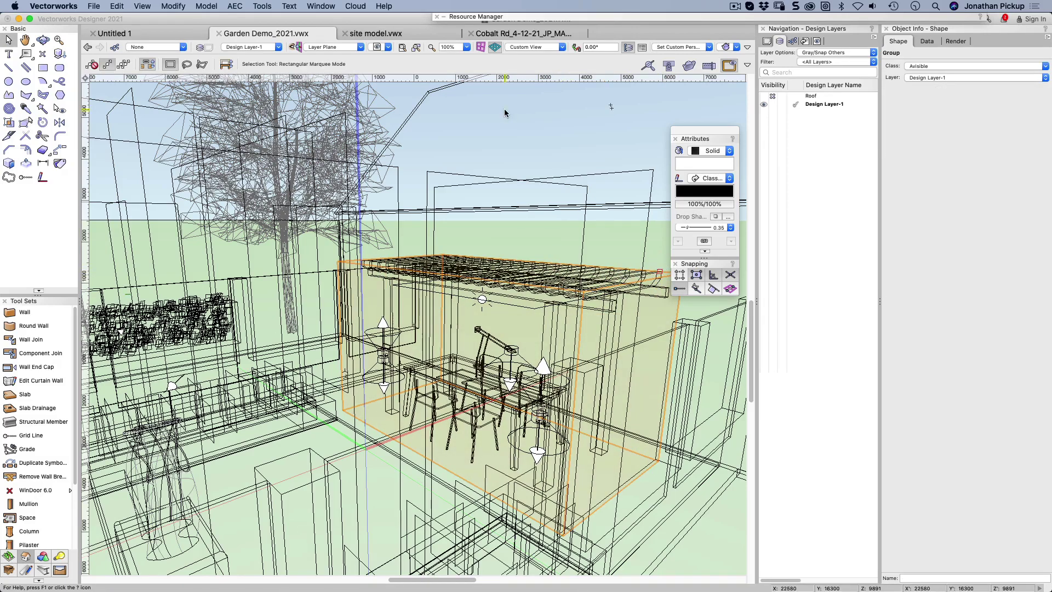
key("super+bracketleft")
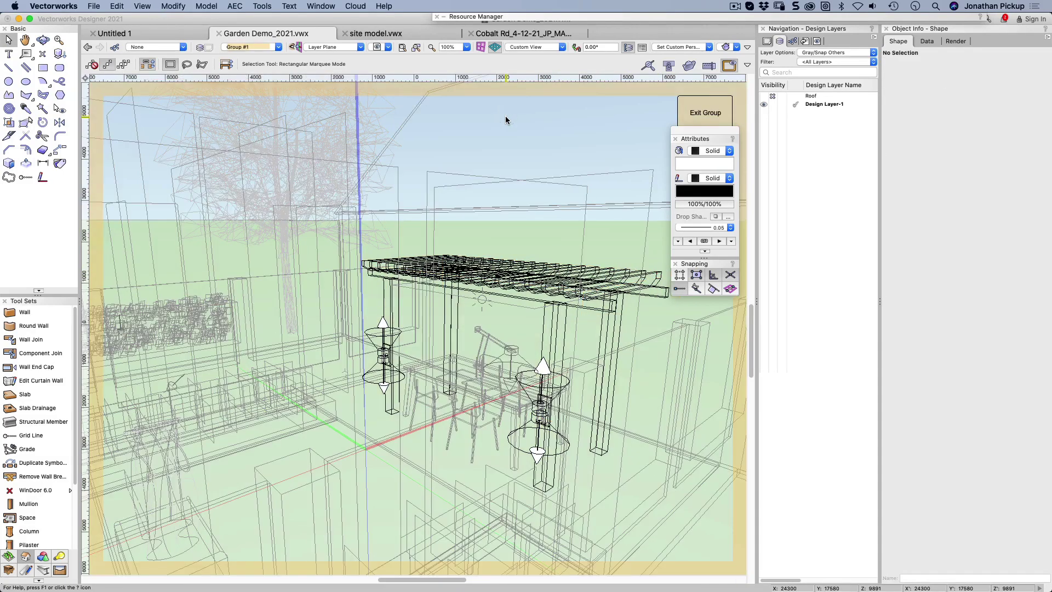
- Hide the objects outside the pergola group and set the Z height of both wall lights to 1500
left_click(726, 64)
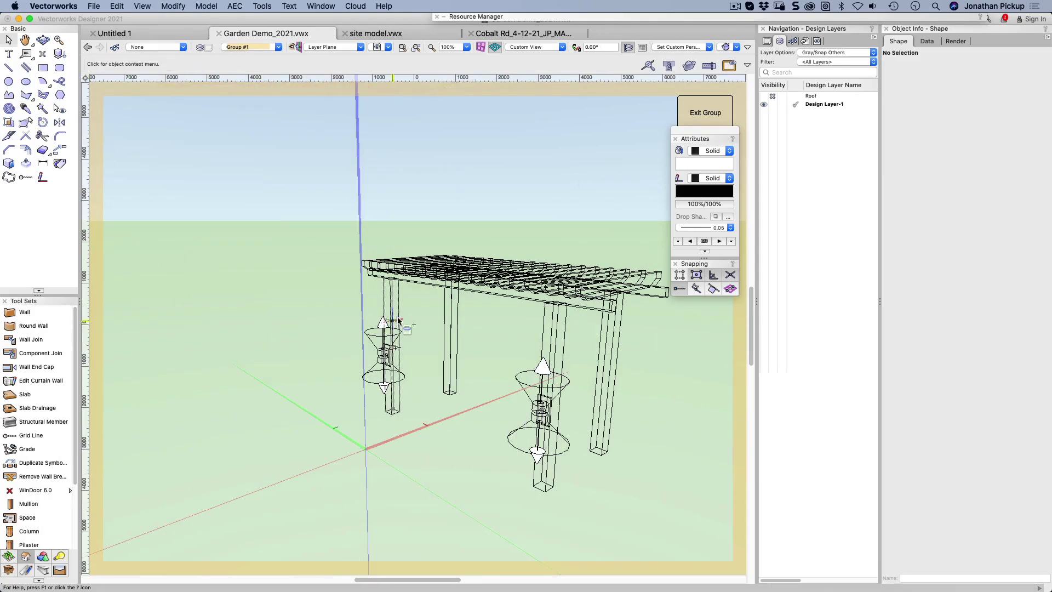
middle_click_drag(416, 316, 734, 332, "shift")
scroll(266, 369, "up", 3)
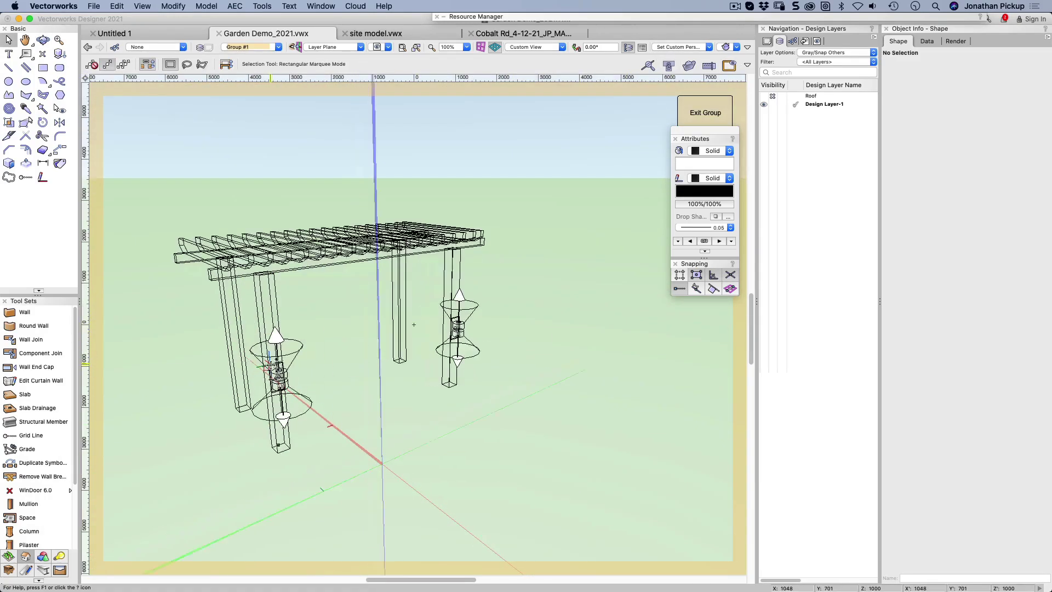
left_click(290, 383)
left_click(494, 320, "shift")
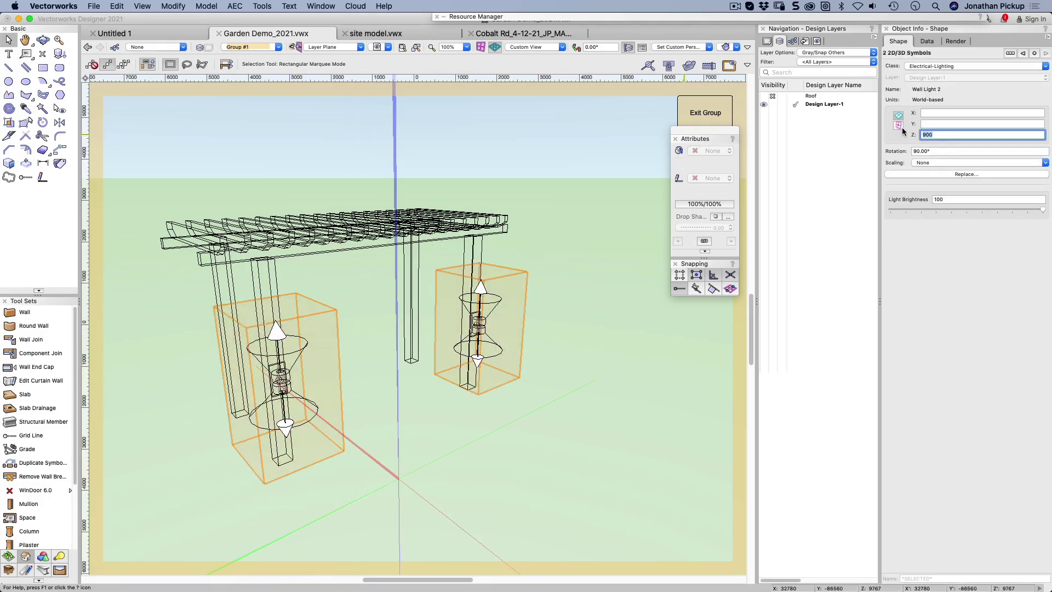
key("Return")
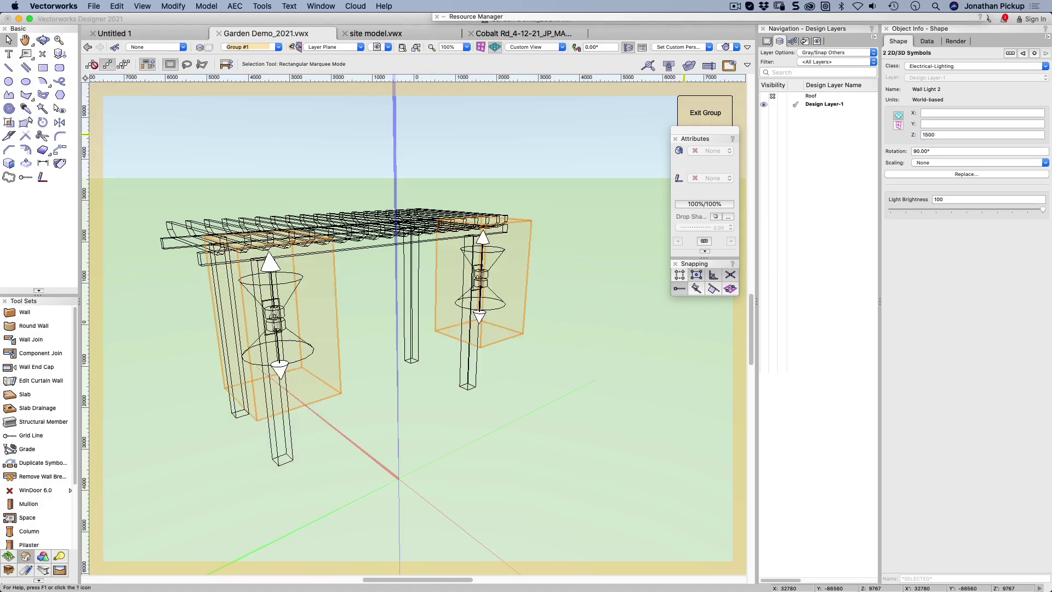
- Show the surrounding garden objects to check the raised wall lights, hide them again, and exit the pergola group
middle_click_drag(451, 366, 536, 193, "ctrl")
left_click_drag(536, 193, 512, 207)
key("x")
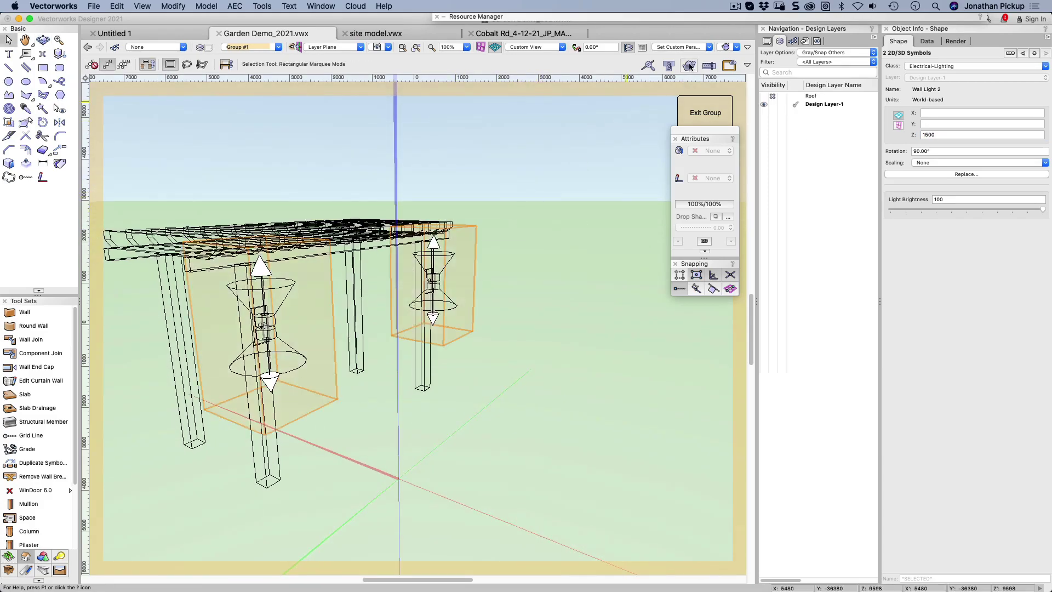
left_click(728, 67)
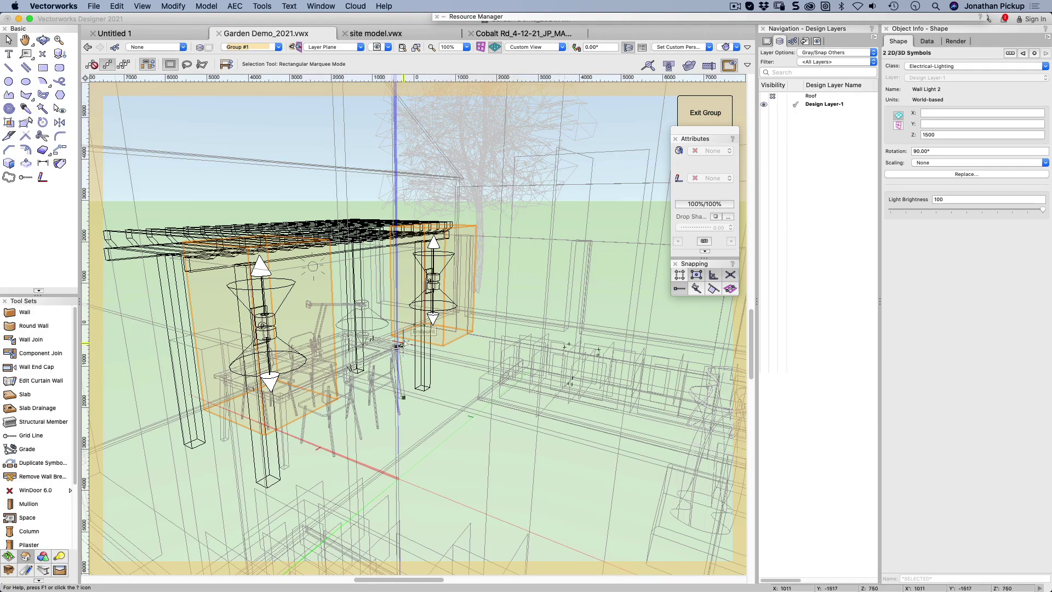
key("shift+c")
left_click_drag(419, 329, 362, 320)
key("x")
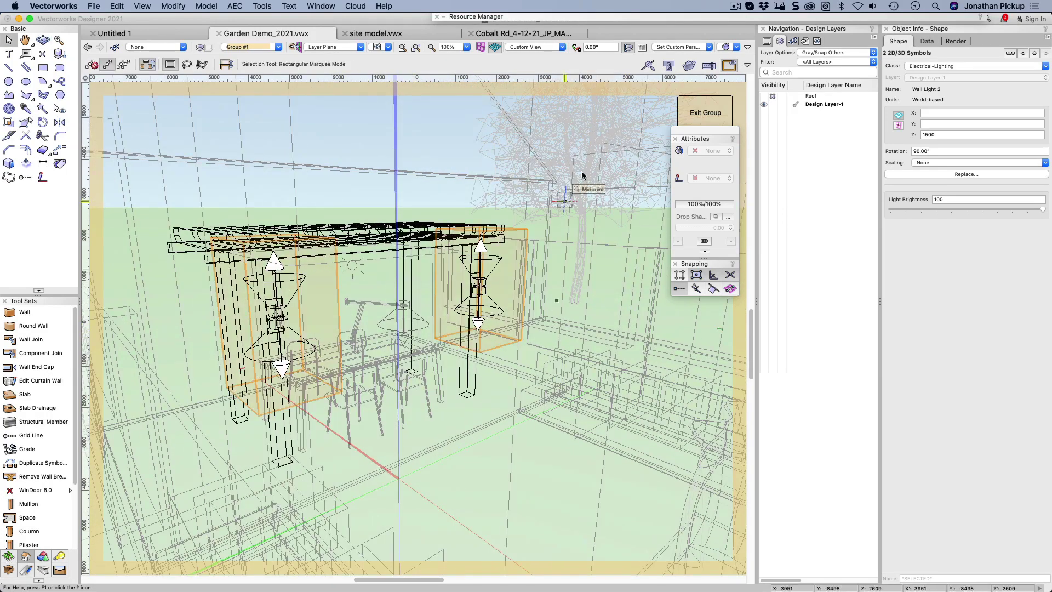
left_click(728, 65)
left_click(691, 109)
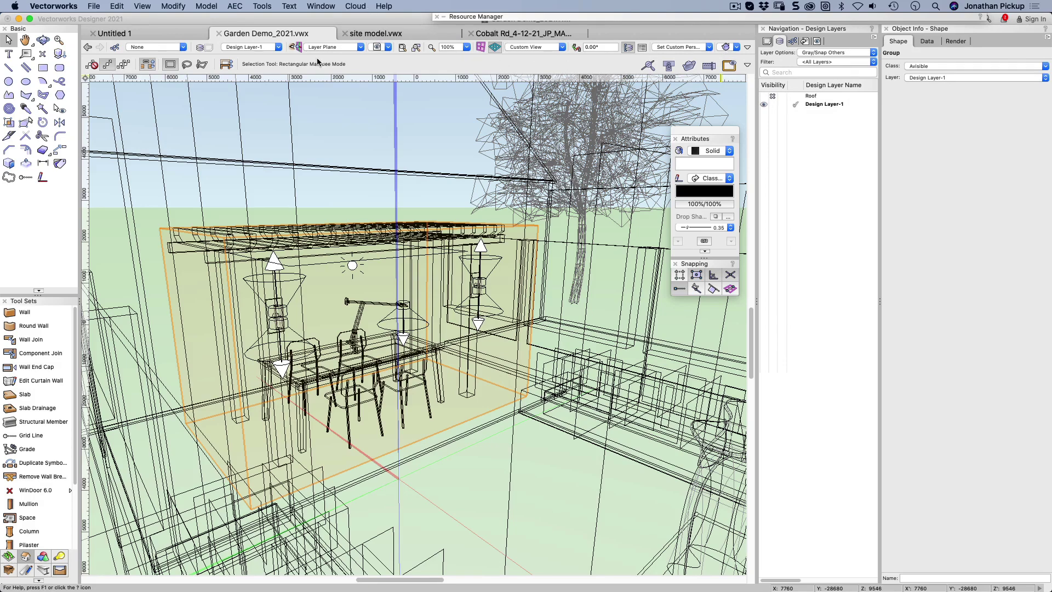
- Go to the 001 (Garden Drawing) sheet layer and open the Plan viewport's annotations for editing
left_click(266, 48)
left_click(260, 105)
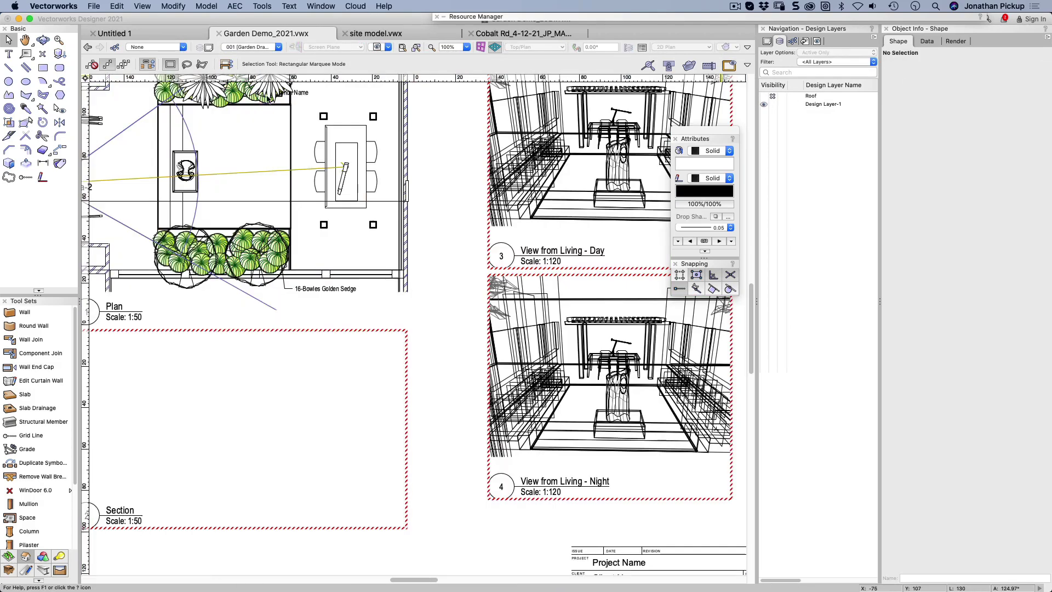
middle_click_drag(158, 204, 314, 273)
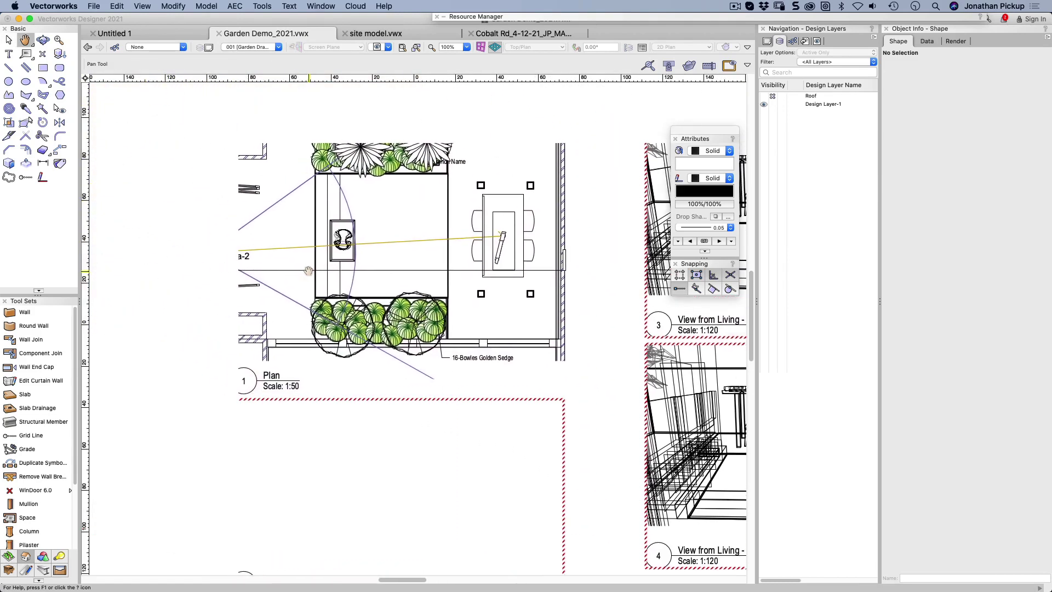
double_click(335, 221)
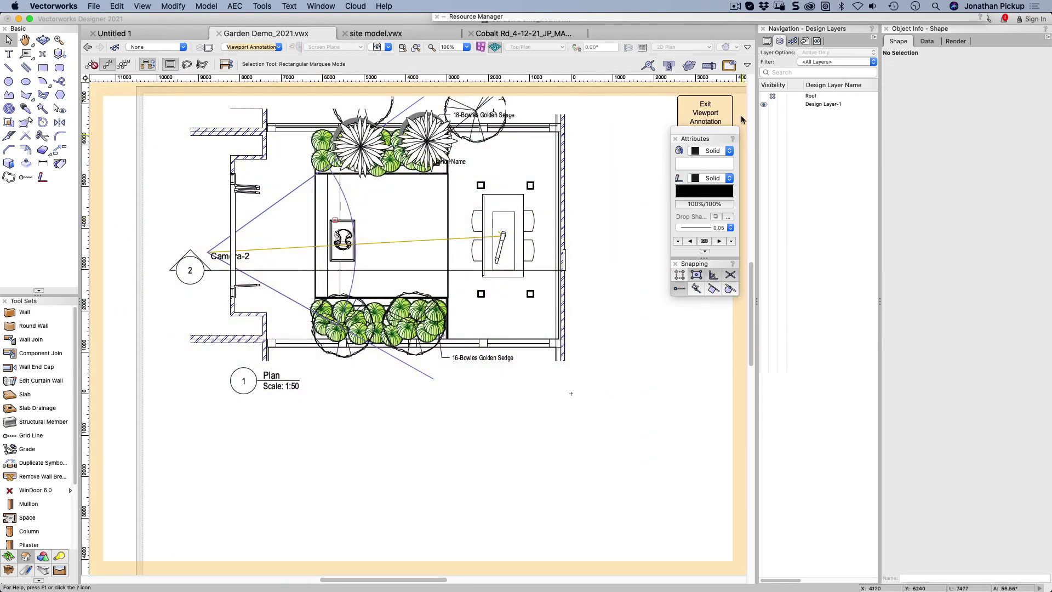
- Show and hide the other sheet objects around the Plan viewport's annotations, and exit annotation editing
middle_click_drag(609, 122, 572, 159)
left_click(728, 65)
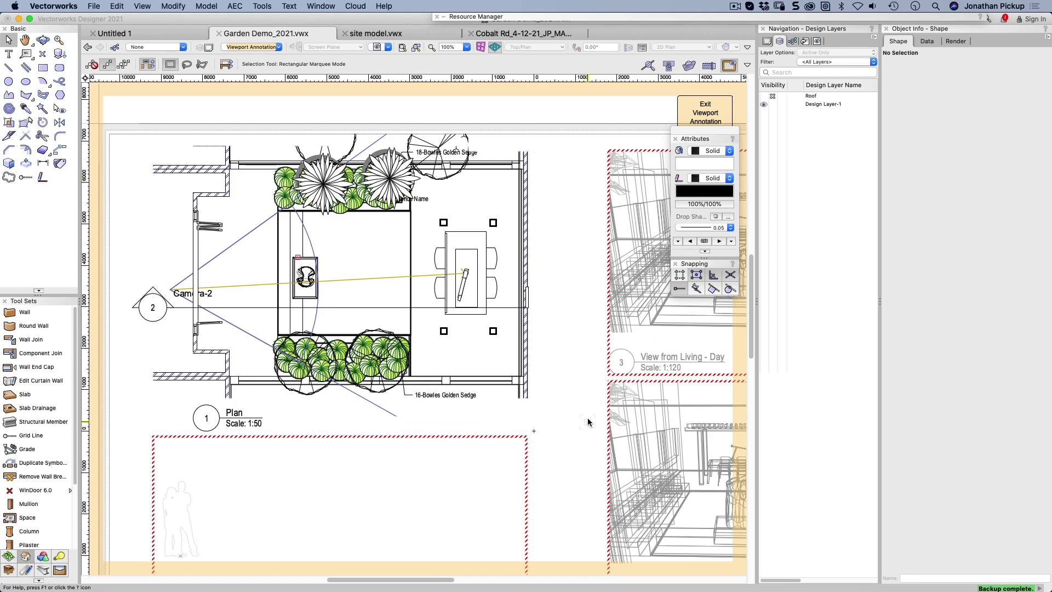
left_click(729, 66)
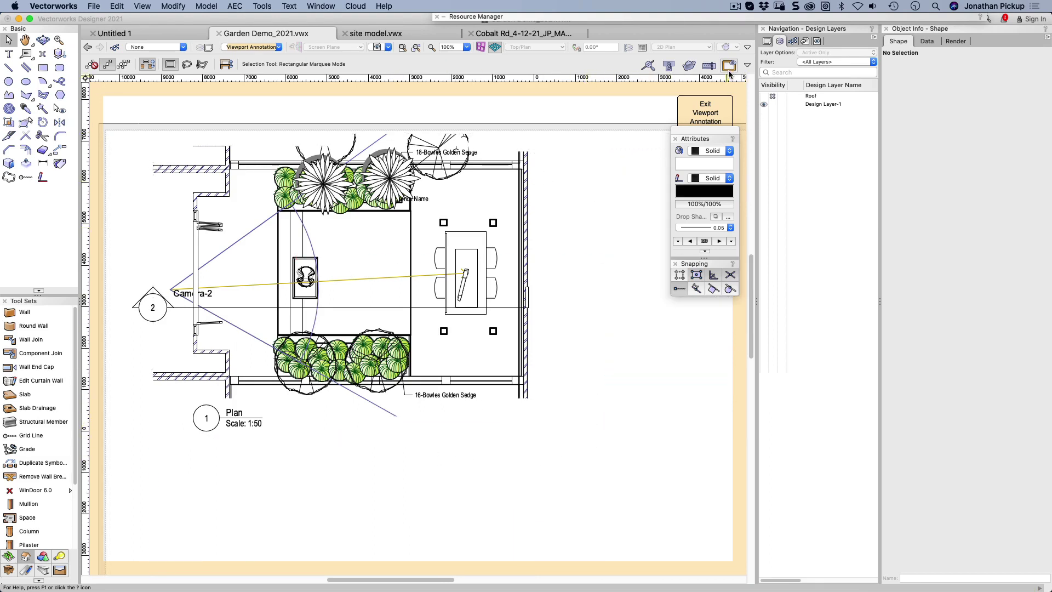
left_click(713, 107)
left_click(716, 97)
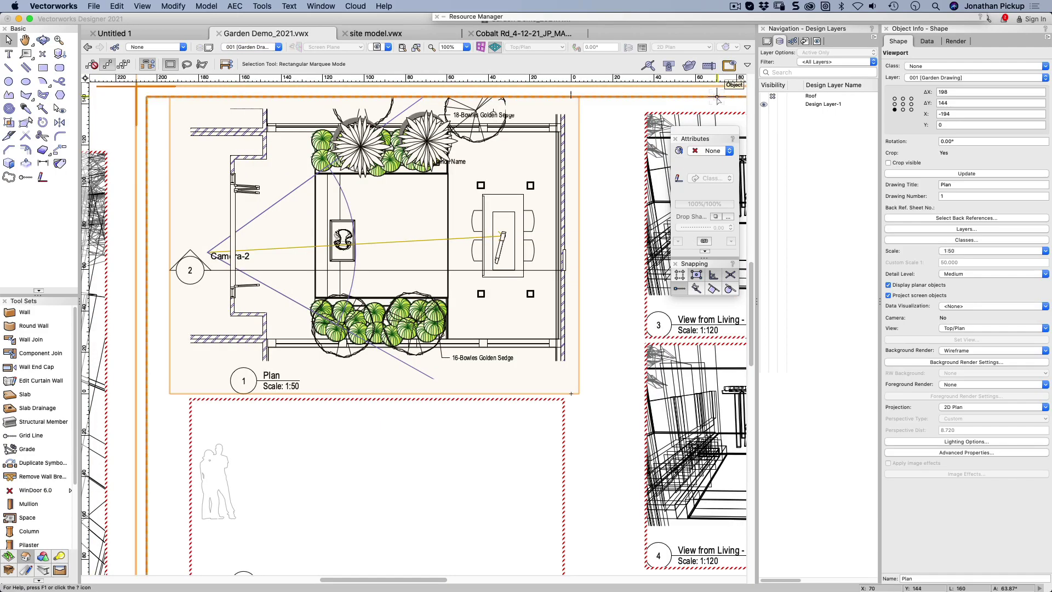